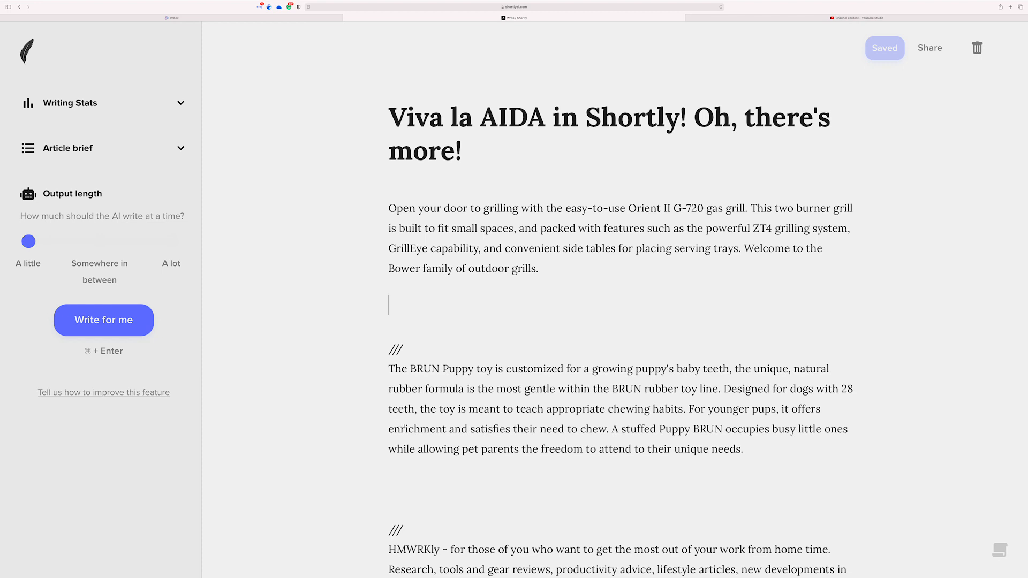
# - Examine the grill description, the BRUN Puppy toy description and the /// separator between them
pyautogui.moveTo(532, 279); pyautogui.dragTo(349, 199)
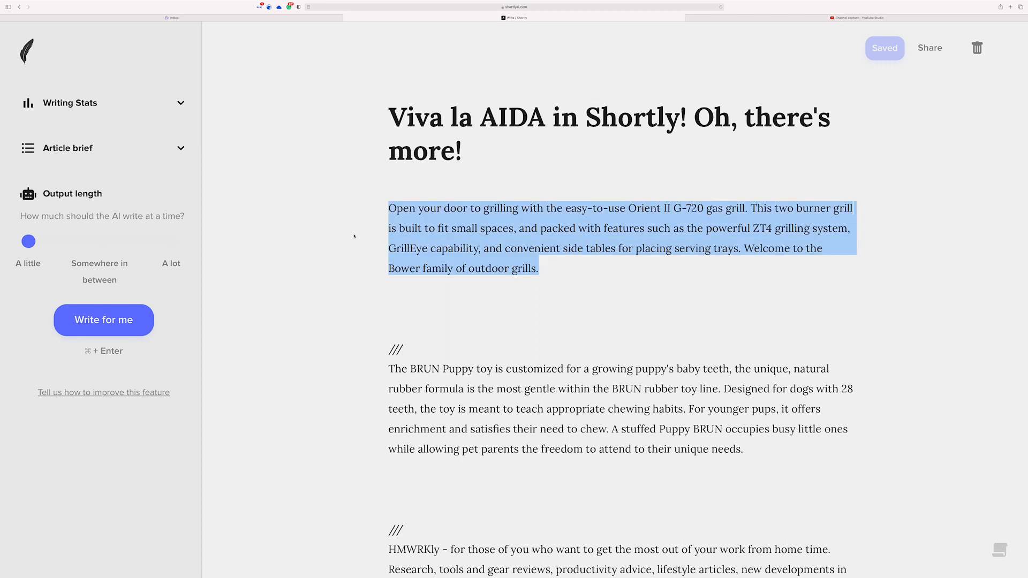
pyautogui.scroll(-3, 494, 365)
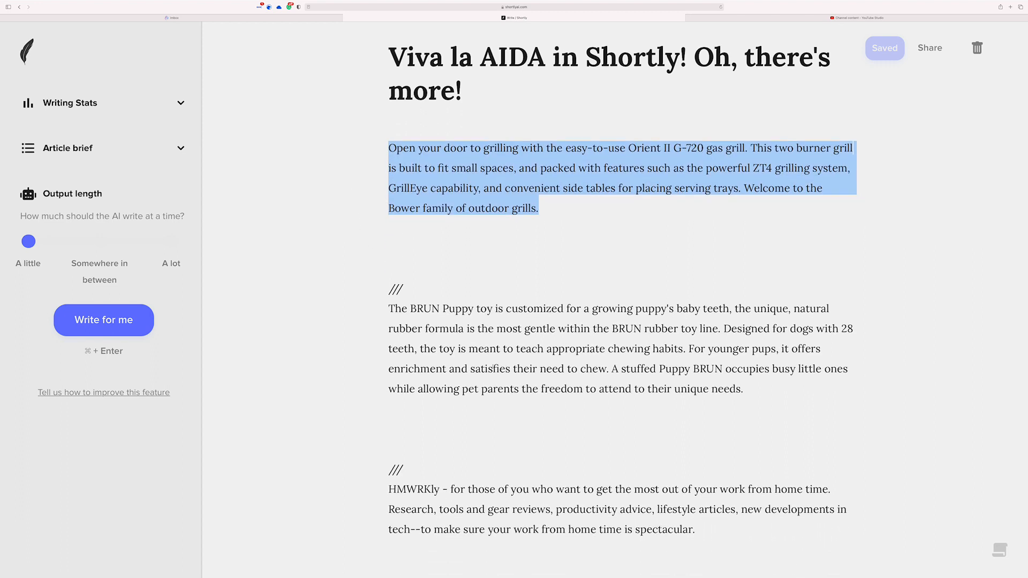
pyautogui.scroll(2, 483, 398)
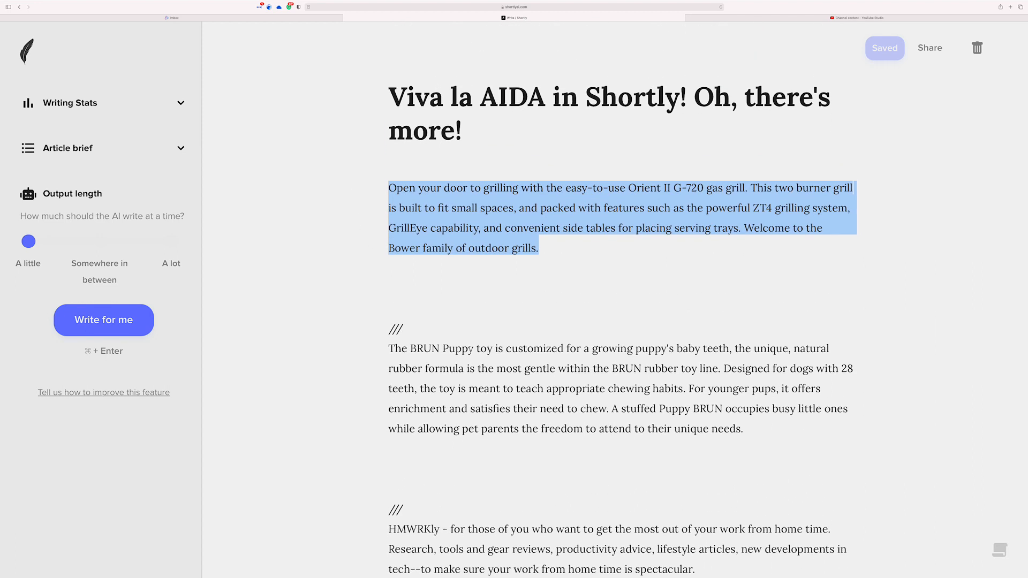
pyautogui.moveTo(417, 322); pyautogui.dragTo(374, 328)
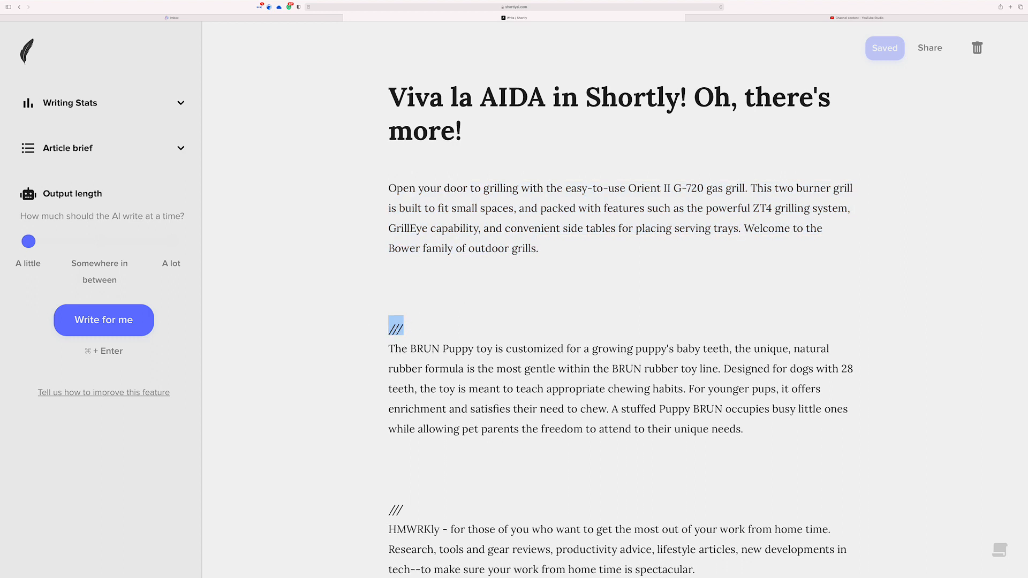
pyautogui.click(437, 468)
pyautogui.moveTo(744, 429); pyautogui.dragTo(385, 351)
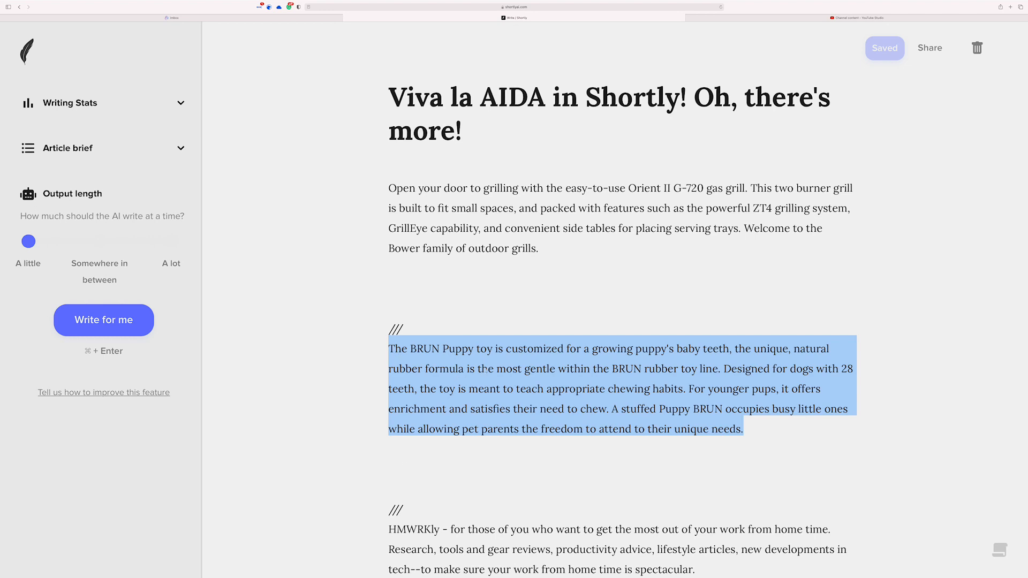
pyautogui.scroll(-1, 467, 393)
pyautogui.scroll(2, 467, 392)
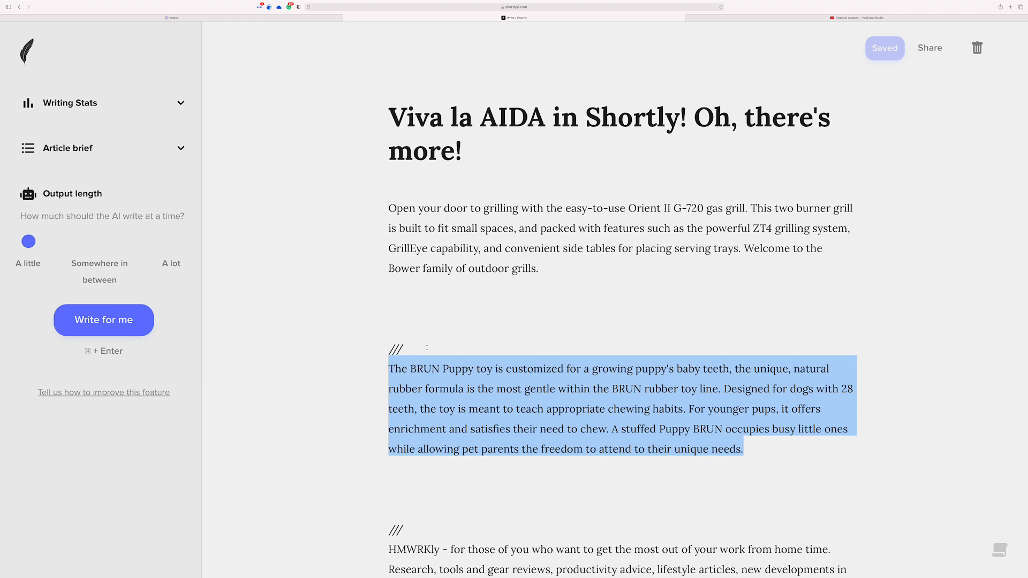
# - Add "/instruct [please write a PAS for the above]" below the grill description, generate its text, and undo that output
pyautogui.click(421, 305)
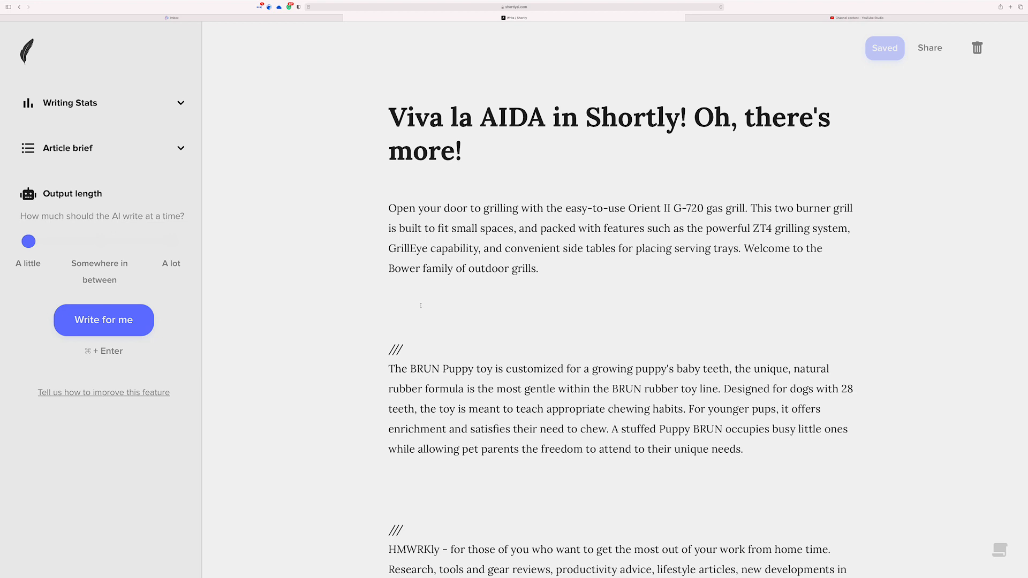
pyautogui.write('/instruct [please write a PAS for the above]')
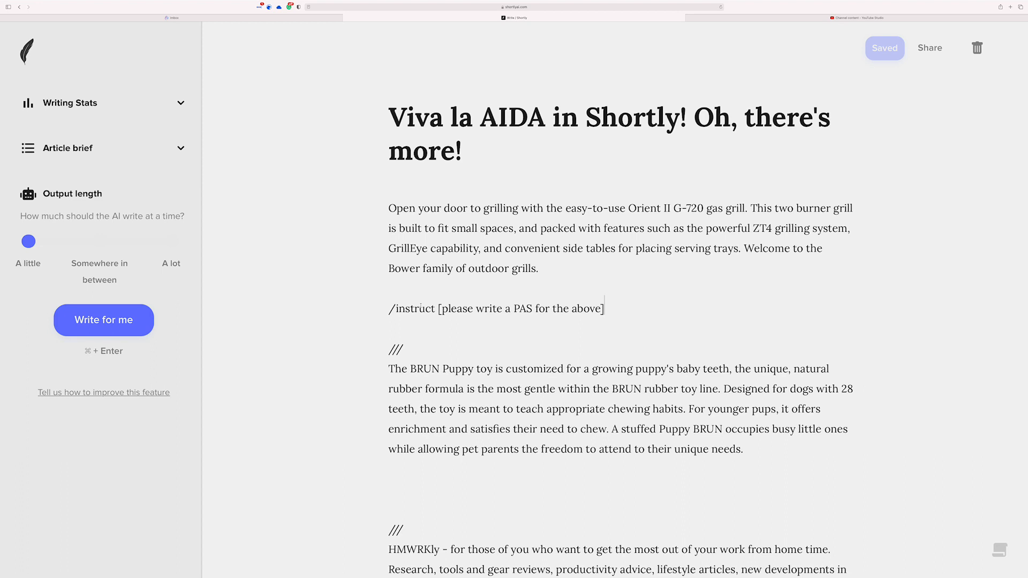
pyautogui.press('super+Return')
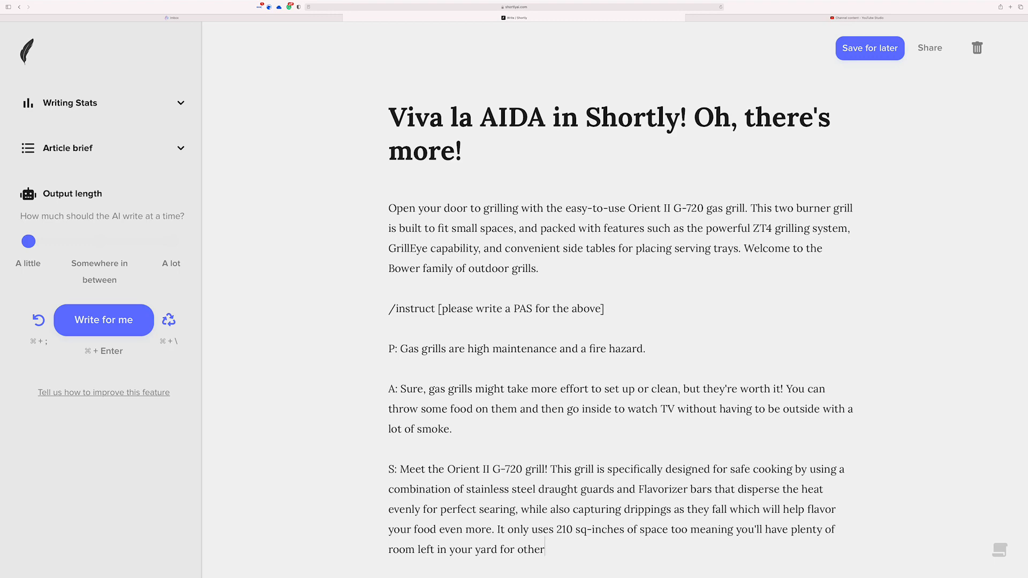
pyautogui.scroll(-3, 454, 341)
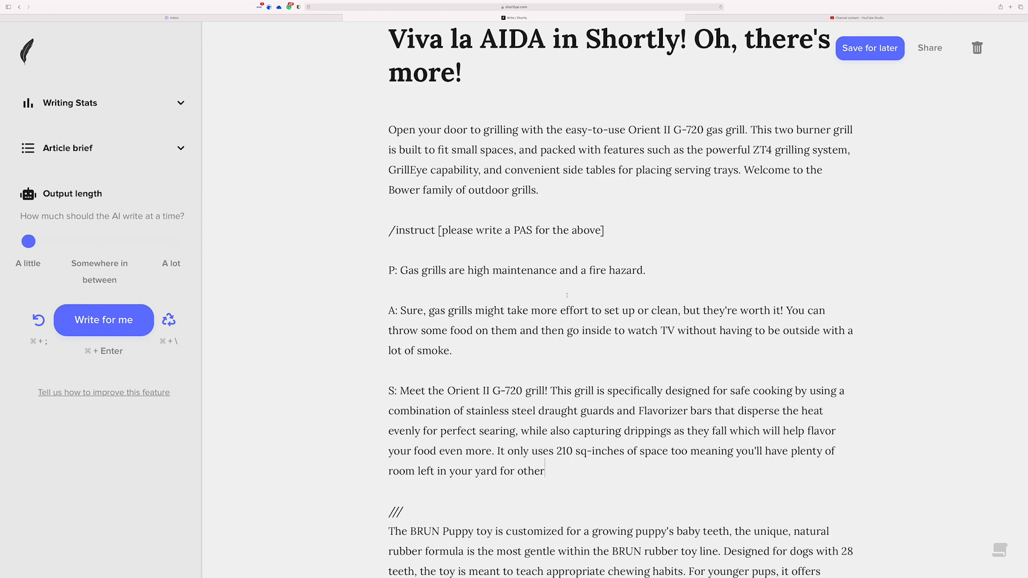
pyautogui.press('super+semicolon')
# - Below the BRUN Puppy description, run "/instruct [please write a before after bridge for the above]" and undo the generated text
pyautogui.scroll(-1, 568, 296)
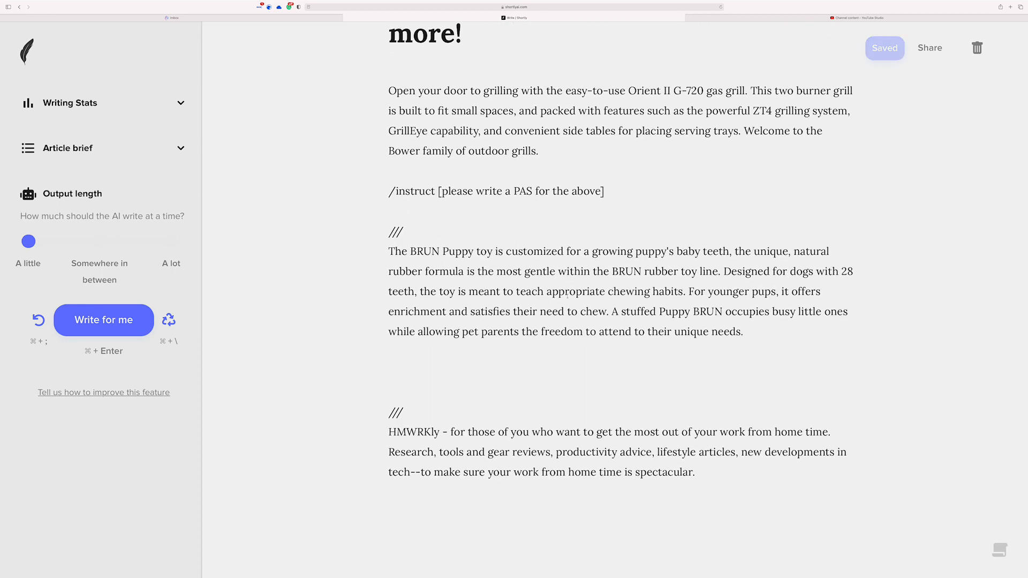
pyautogui.write('/instruct [please write a PAS for the above]')
pyautogui.doubleClick(522, 370)
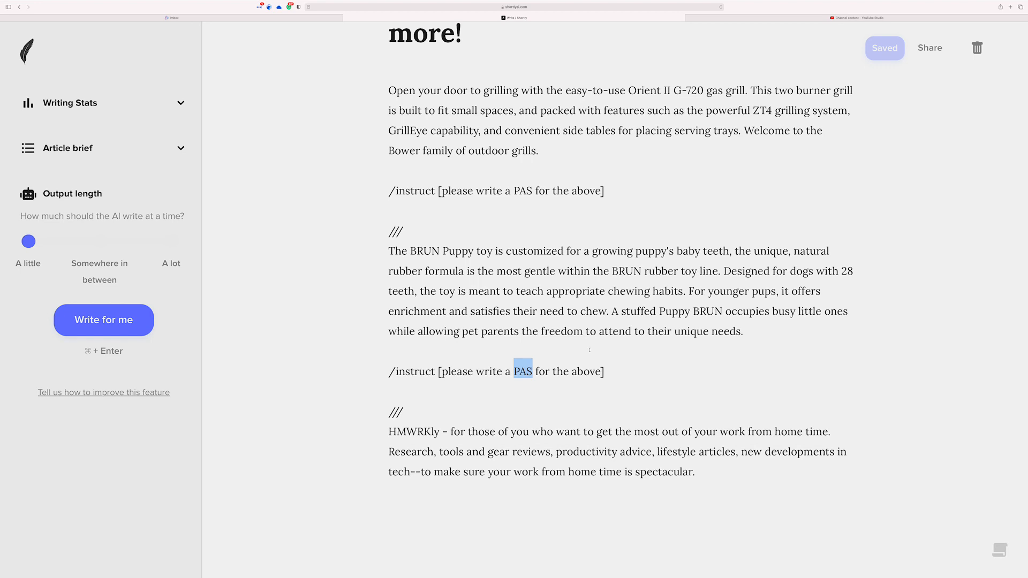
pyautogui.write('before af')
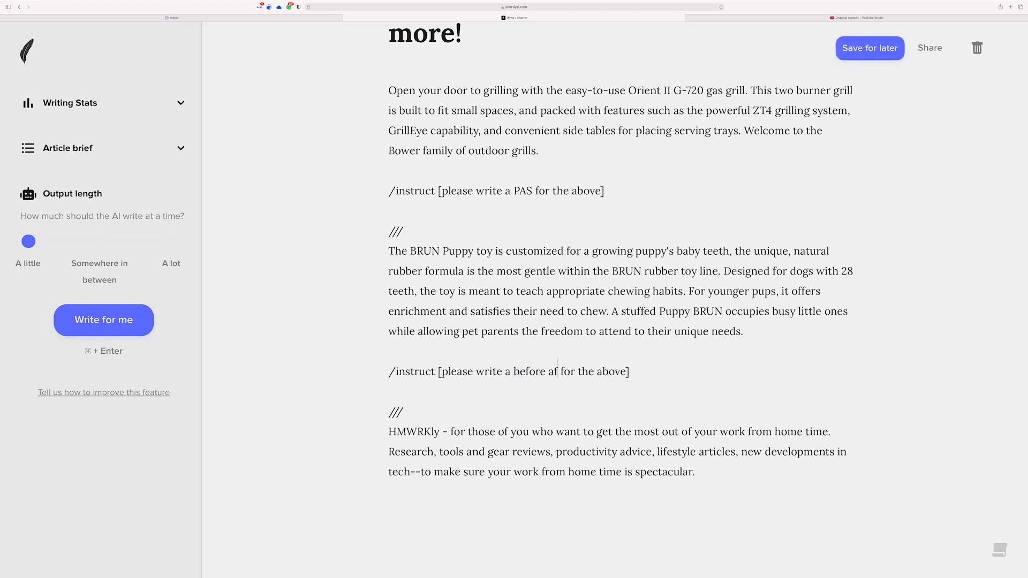
pyautogui.write('ter bri')
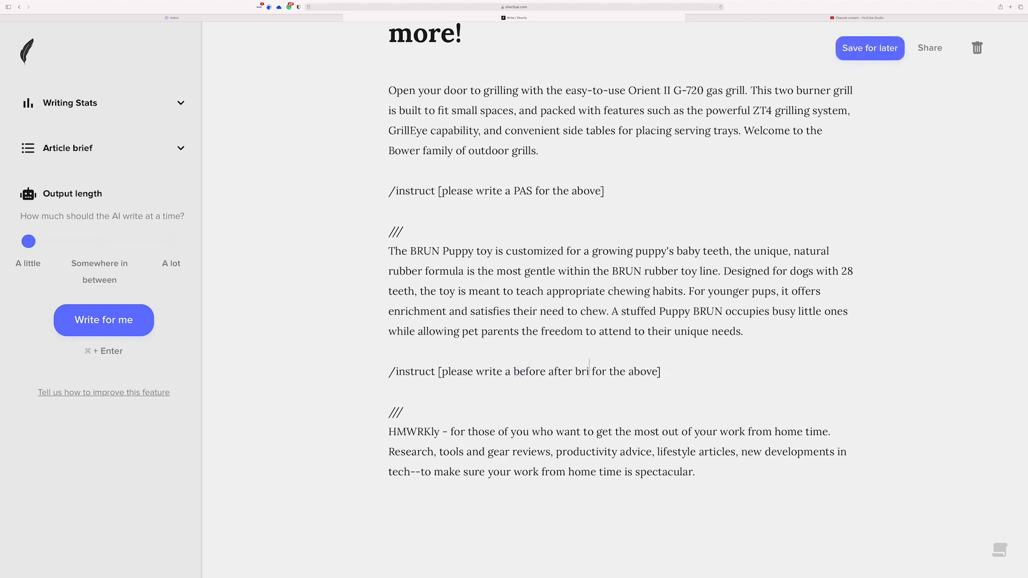
pyautogui.write('dge')
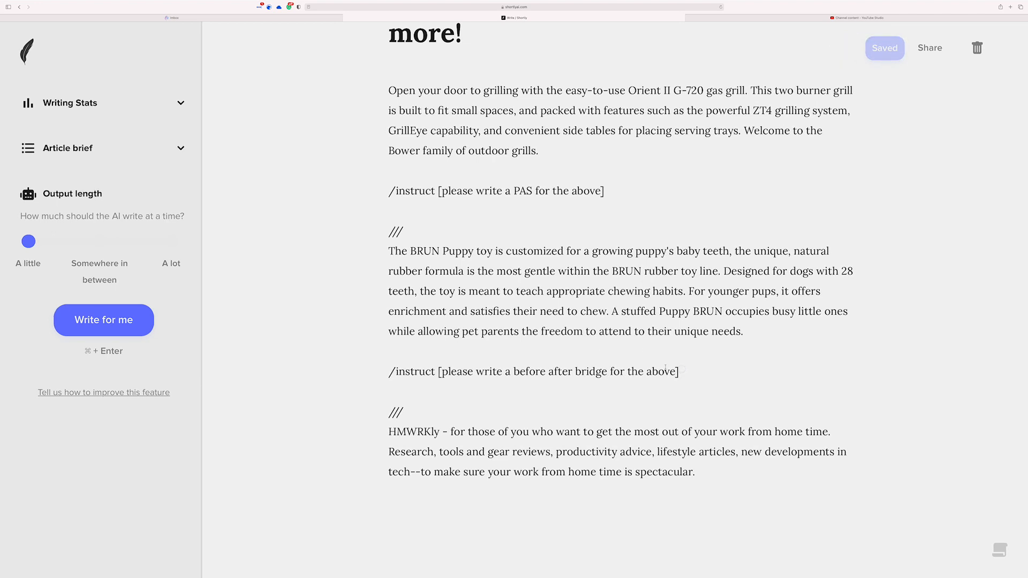
pyautogui.press('super+Return')
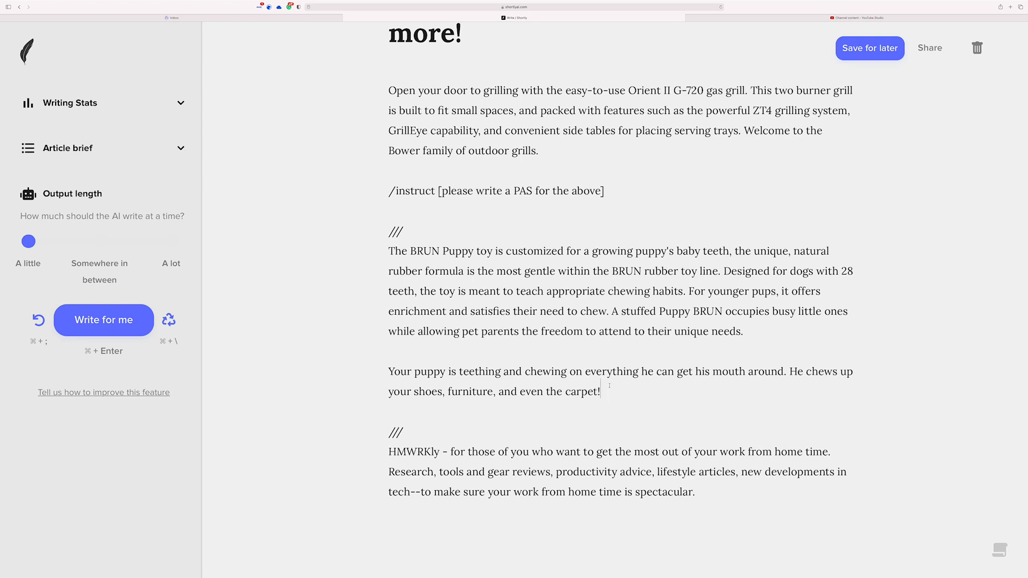
pyautogui.press('super+z')
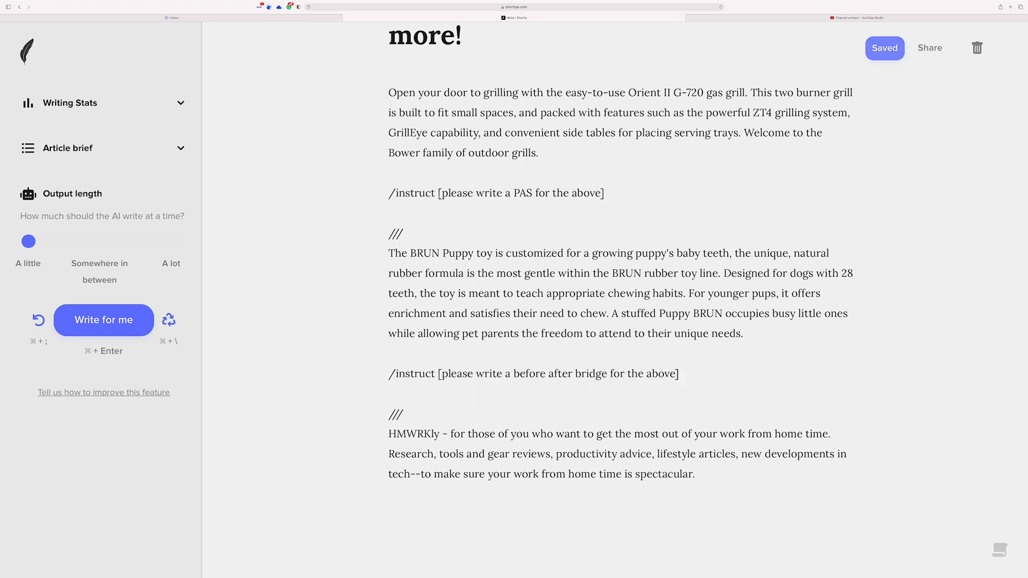
# - Replace "before after bridge" with "BAB" in the puppy toy instruction and generate the copy from it
pyautogui.moveTo(607, 374); pyautogui.dragTo(512, 373)
pyautogui.write('BAB')
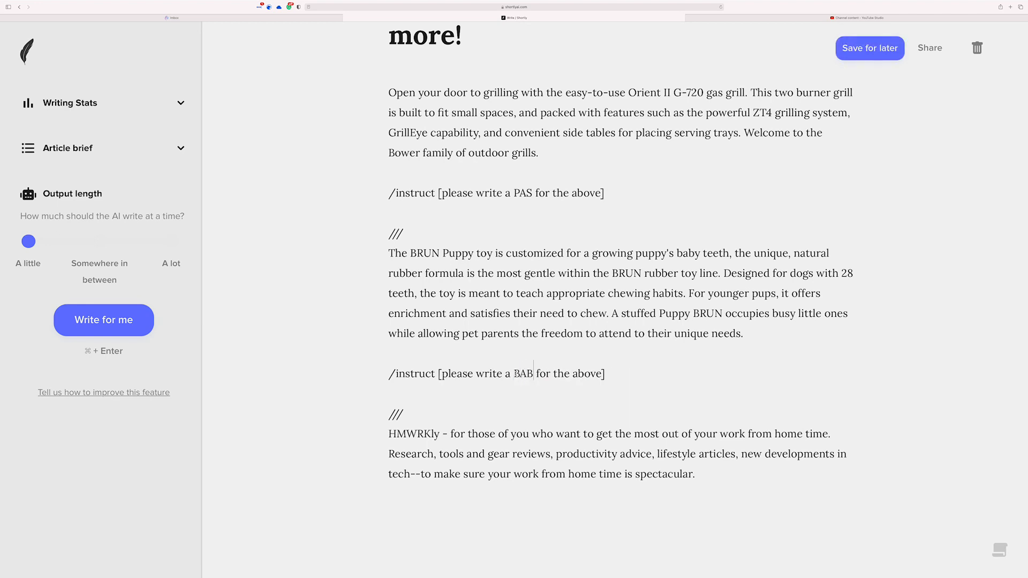
pyautogui.press('super+Return')
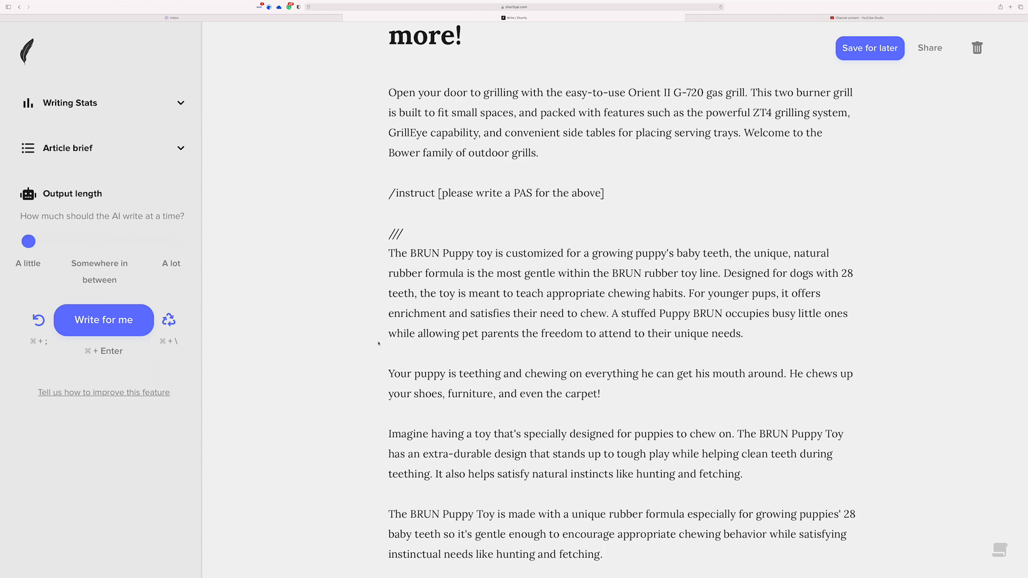
# - Read through the generated puppy toy copy, comparing its paragraphs with the before, after and bridge structure
pyautogui.scroll(-1, 378, 343)
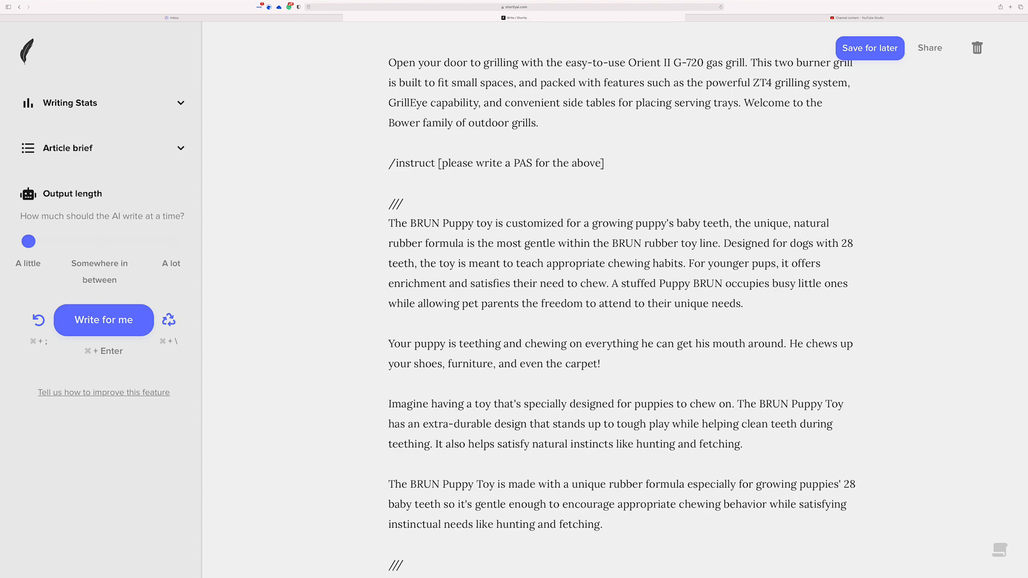
pyautogui.scroll(-3, 479, 346)
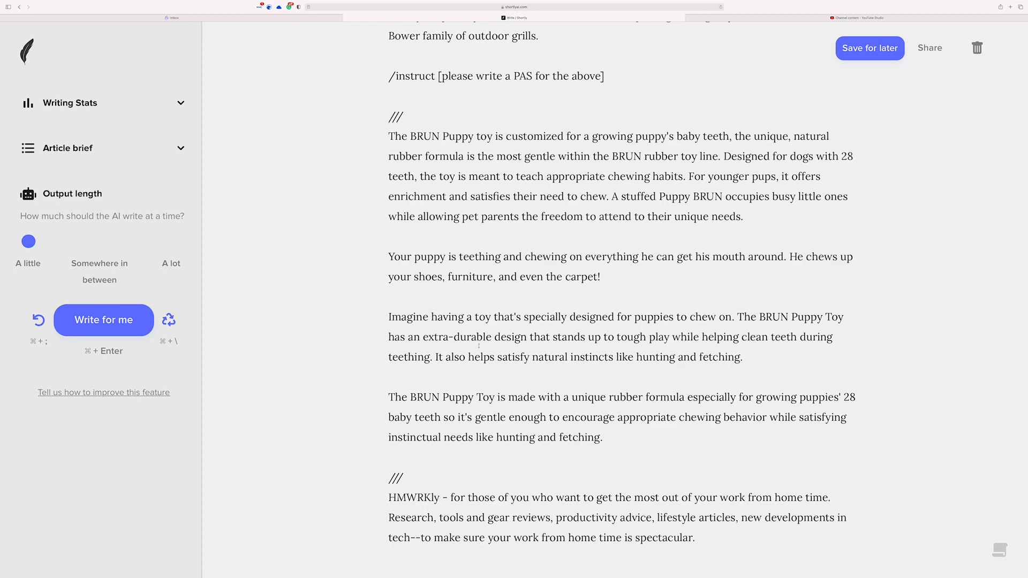
pyautogui.scroll(-3, 478, 346)
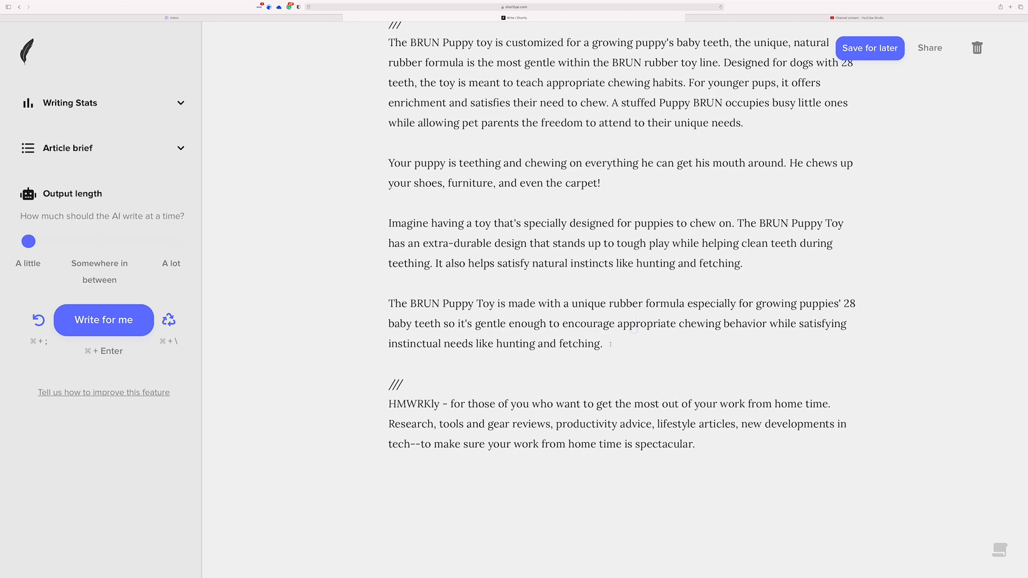
pyautogui.moveTo(605, 344); pyautogui.dragTo(390, 162)
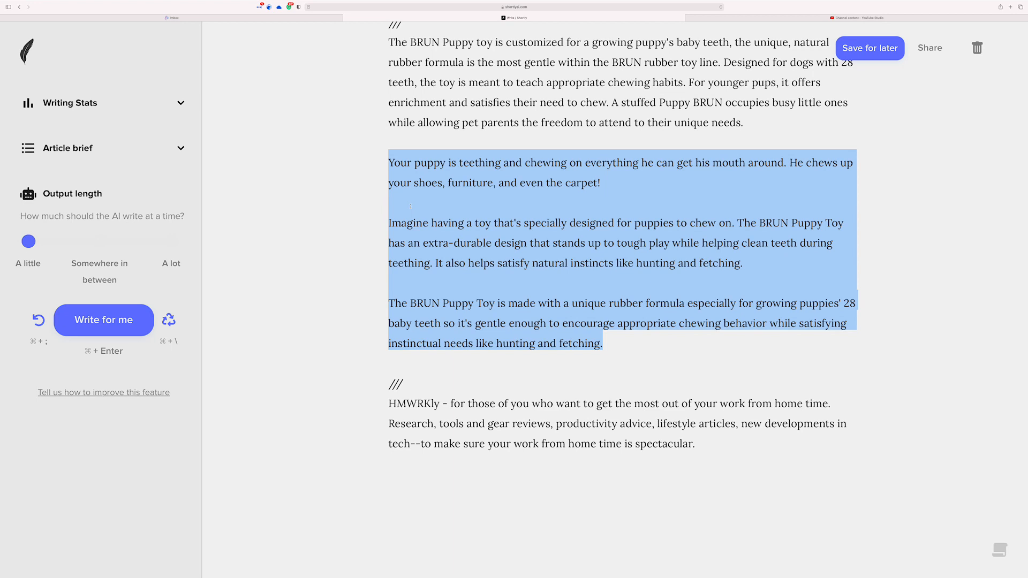
pyautogui.scroll(3, 623, 253)
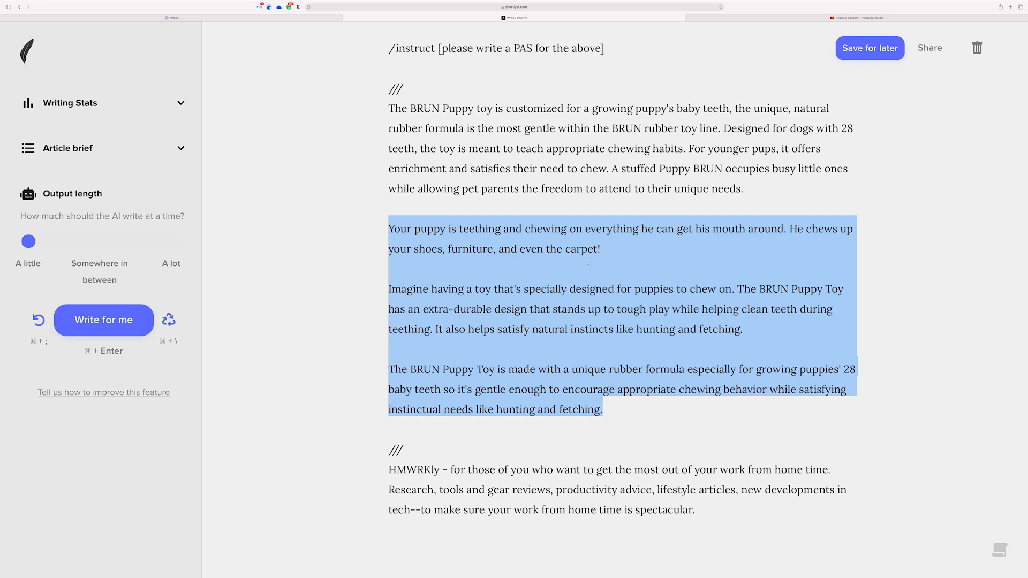
pyautogui.click(605, 249)
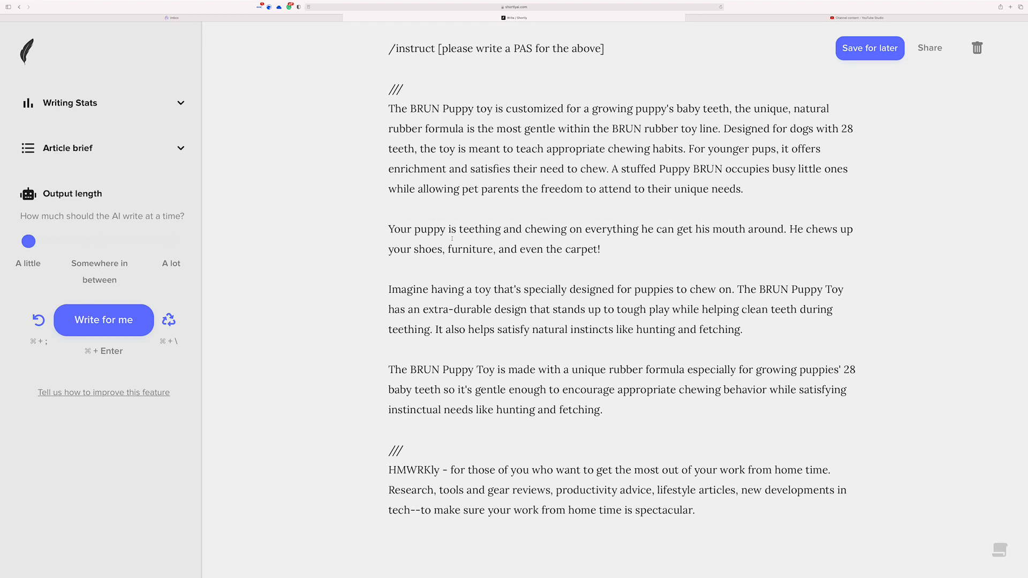
pyautogui.scroll(5, 479, 300)
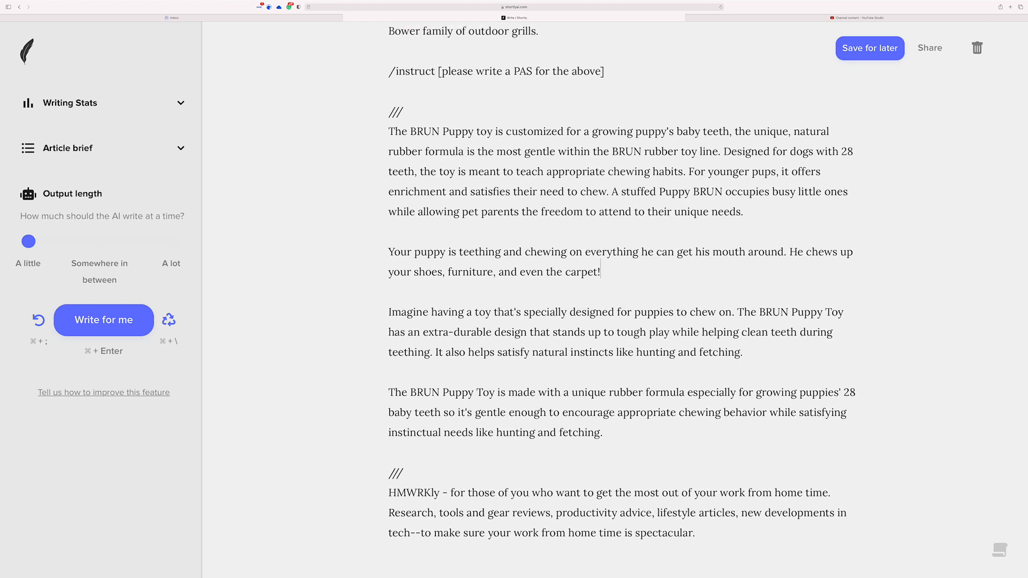
pyautogui.scroll(1, 500, 310)
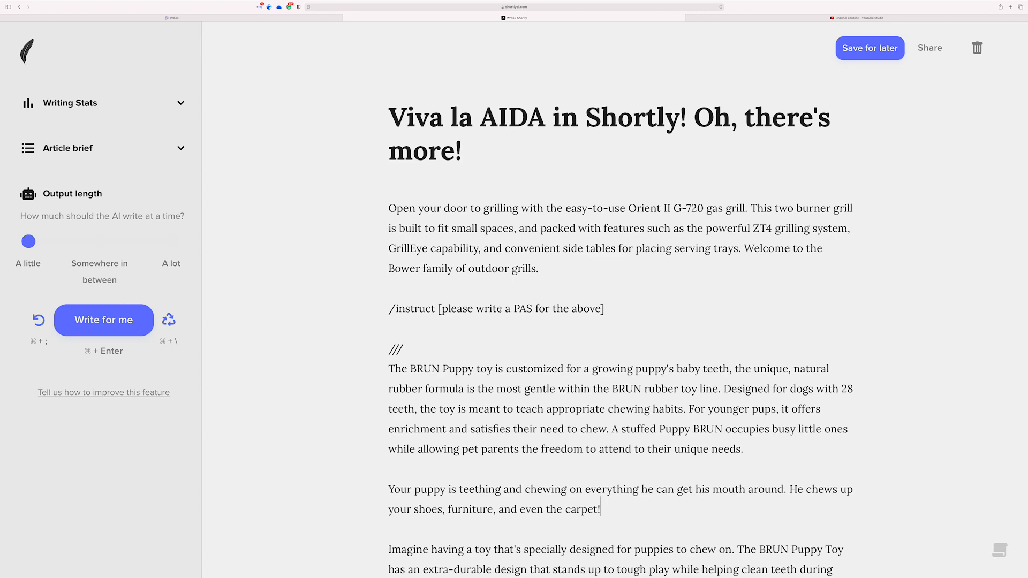
# - Duplicate the PAS instruction line under the grill description to make three identical lines
pyautogui.scroll(-5, 507, 331)
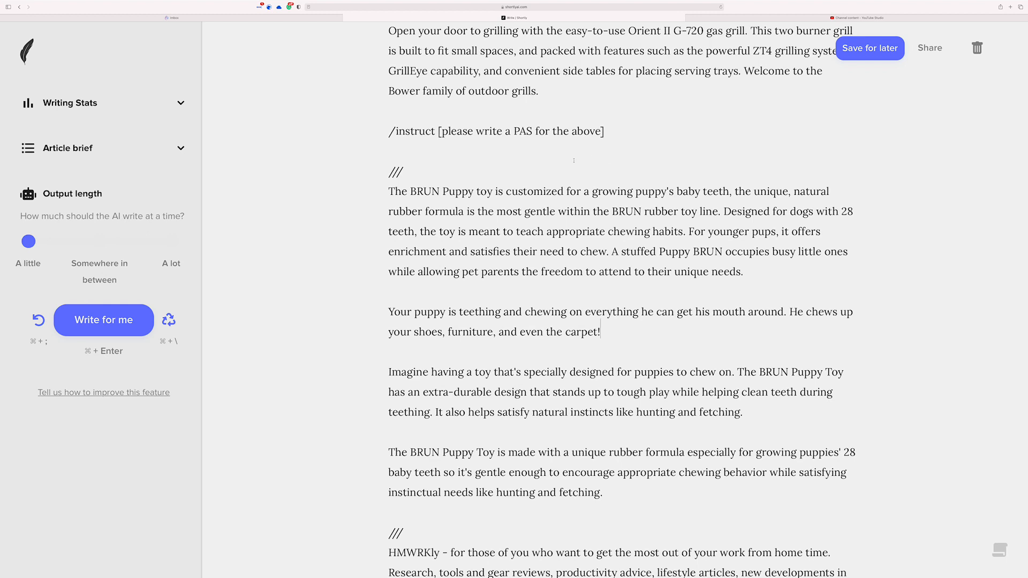
pyautogui.moveTo(605, 132); pyautogui.dragTo(338, 130)
pyautogui.press('super+c')
pyautogui.click(435, 108)
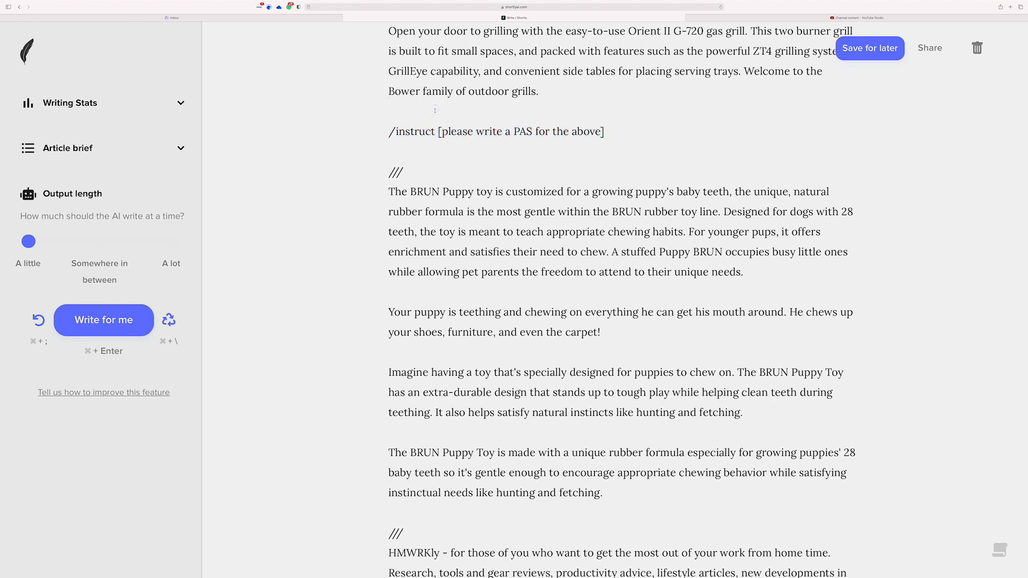
pyautogui.press('Return')
pyautogui.press('super+v')
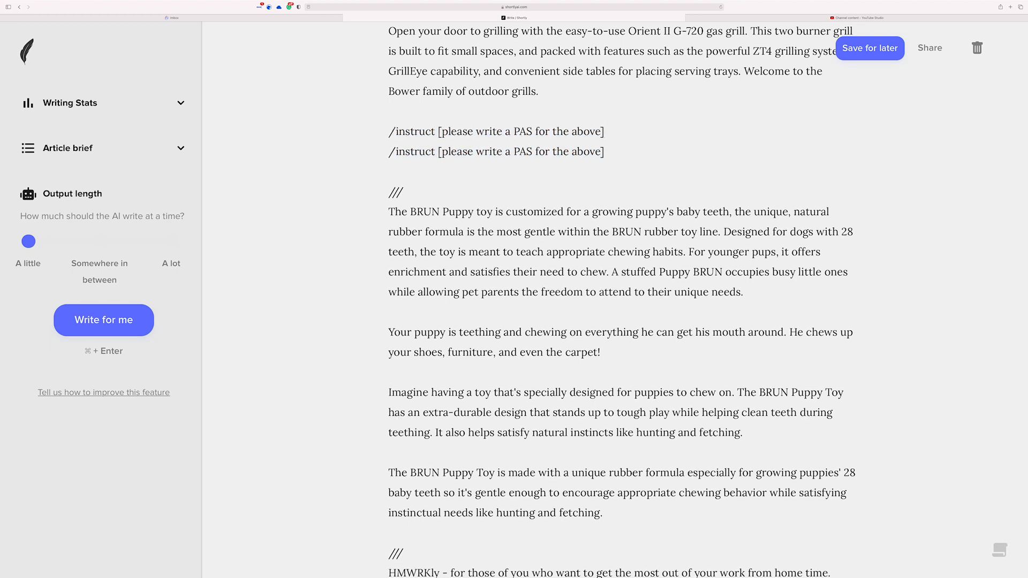
pyautogui.press('Return')
pyautogui.press('super+v')
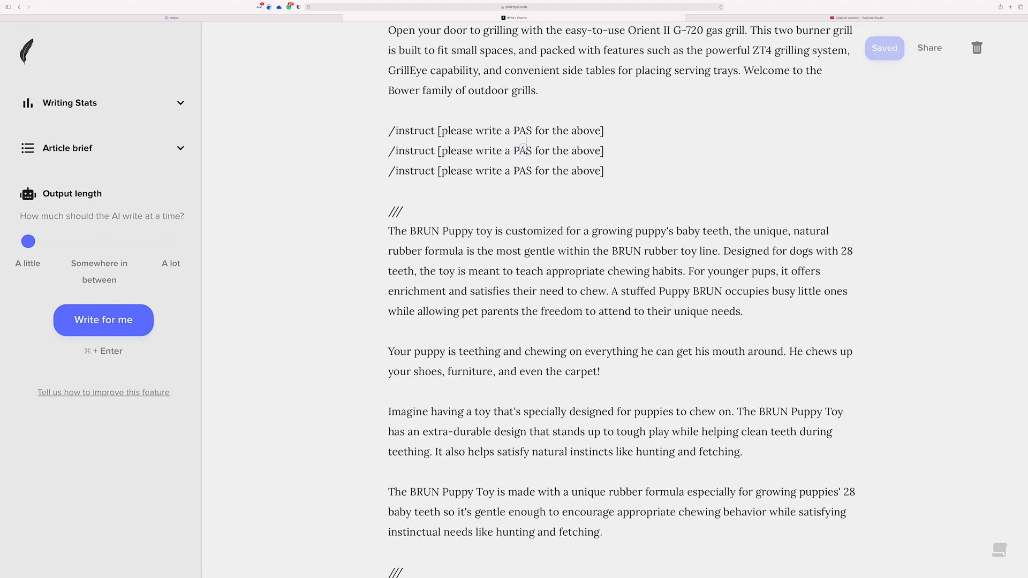
# - Change PAS to AIDA in the second grill instruction line and to BAB in the third
pyautogui.doubleClick(523, 150)
pyautogui.write('AIDA')
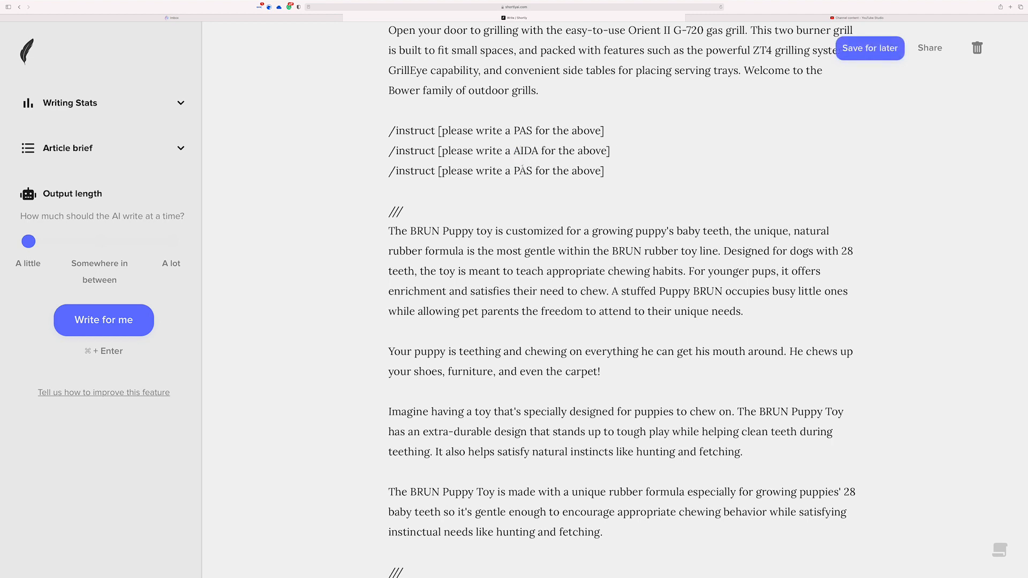
pyautogui.doubleClick(523, 171)
pyautogui.write('BAB')
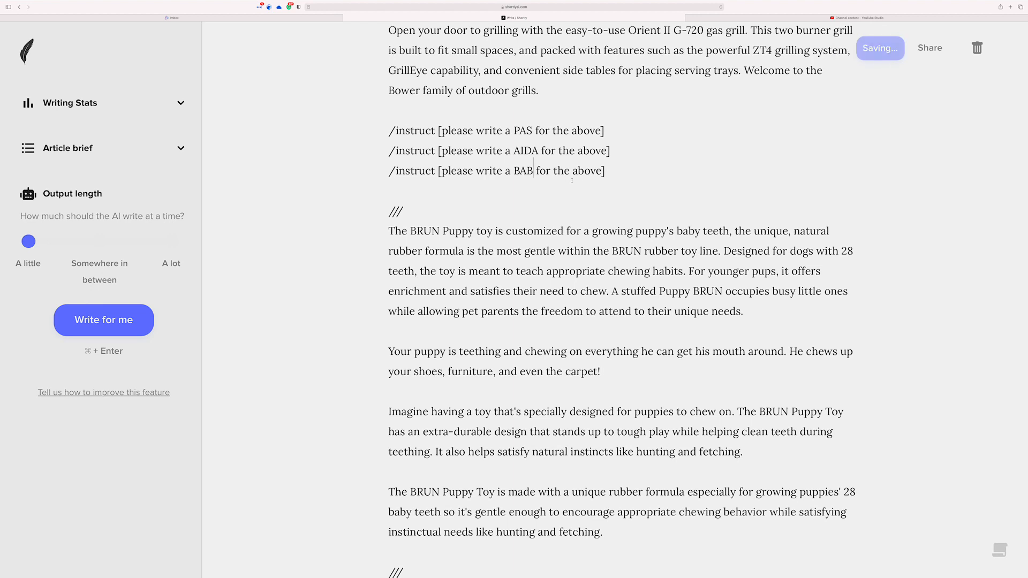
# - Delete the PAS and AIDA instruction lines under the grill description and undo the deletion
pyautogui.click(623, 169)
pyautogui.moveTo(610, 151); pyautogui.dragTo(356, 138)
pyautogui.press('BackSpace')
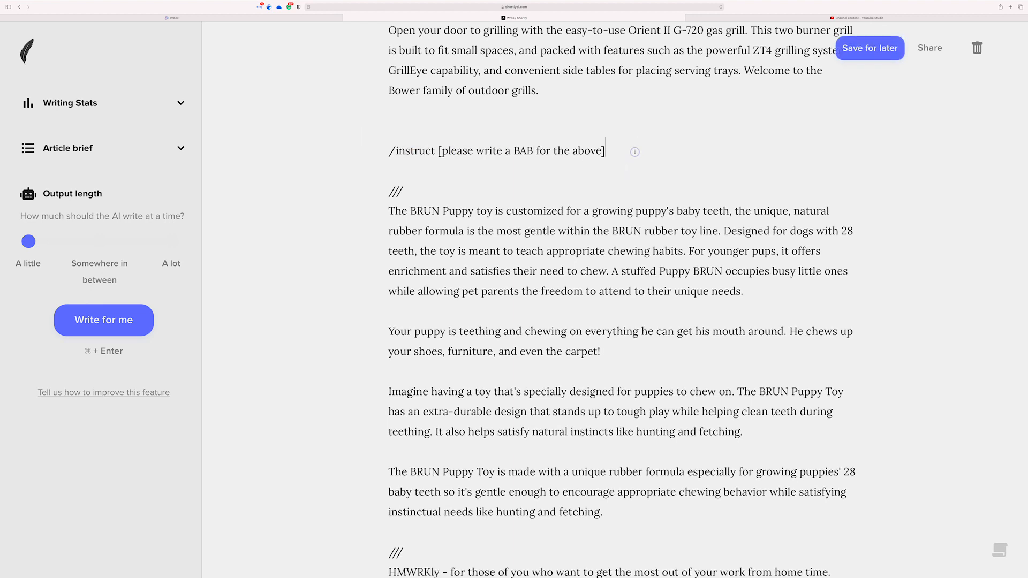
pyautogui.press('super+z')
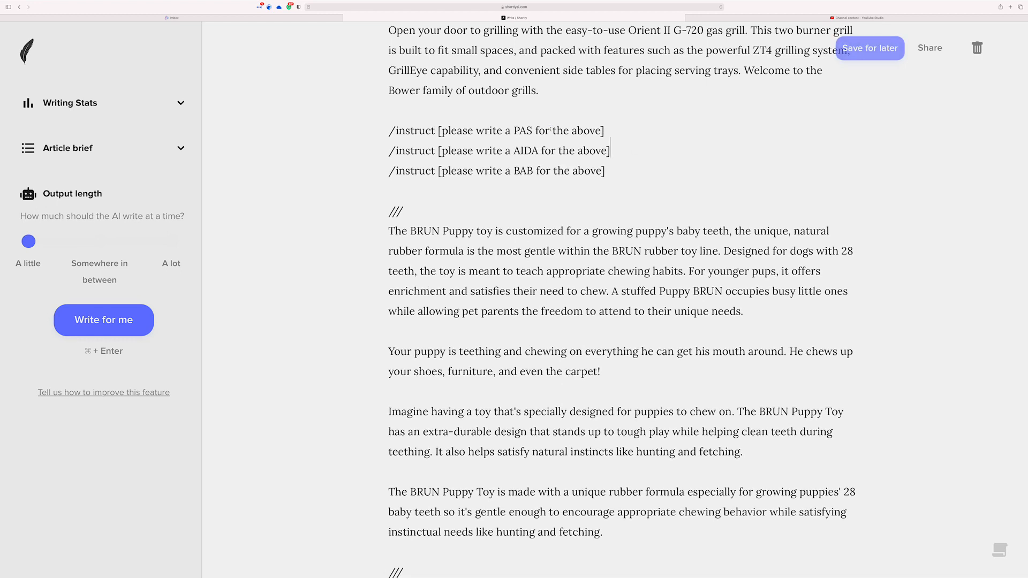
# - Delete the PAS instruction line under the grill description, undo the deletion and highlight the AIDA instruction line
pyautogui.tripleClick(378, 124)
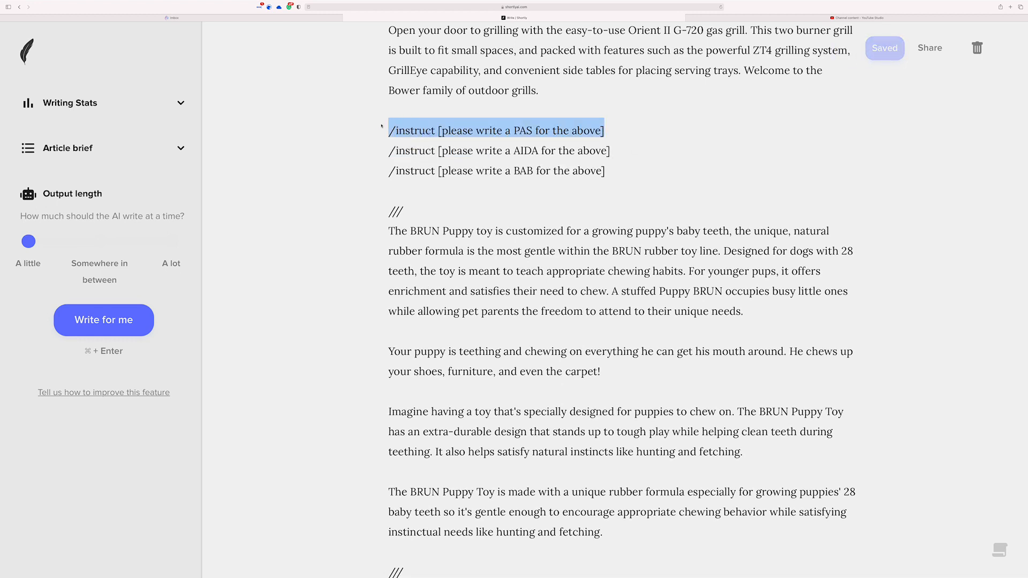
pyautogui.press('BackSpace')
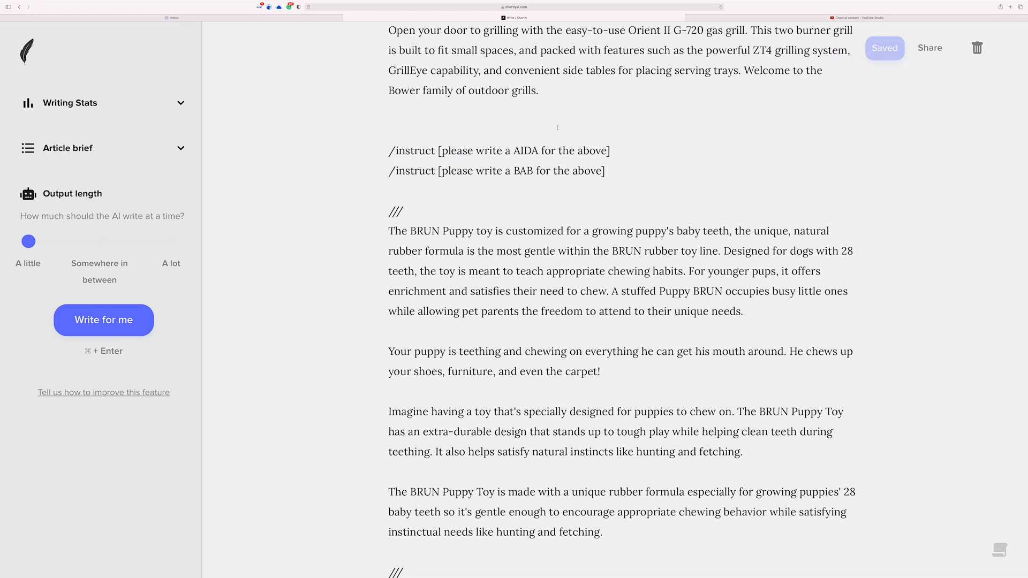
pyautogui.press('super+z')
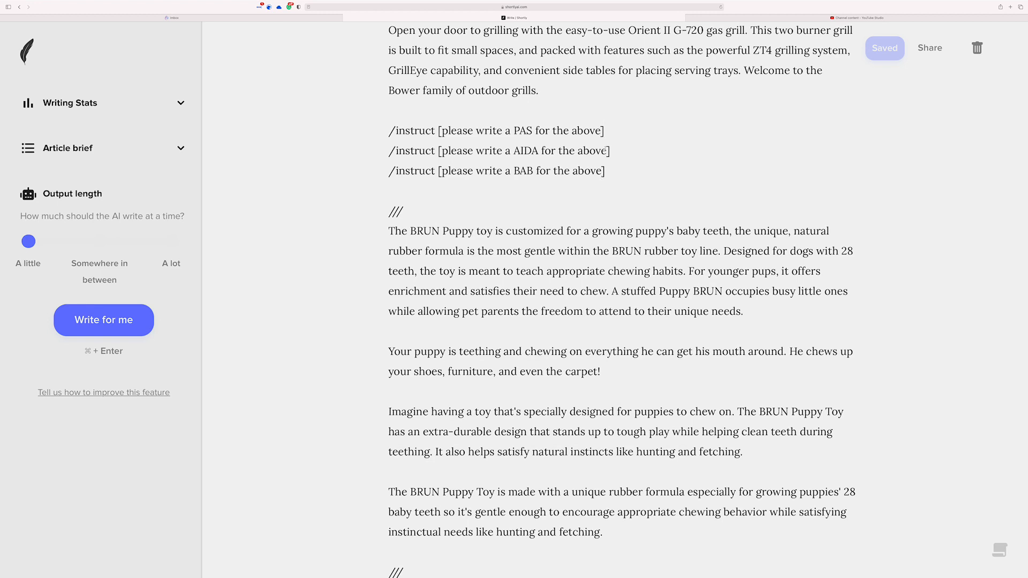
pyautogui.moveTo(607, 151); pyautogui.dragTo(364, 144)
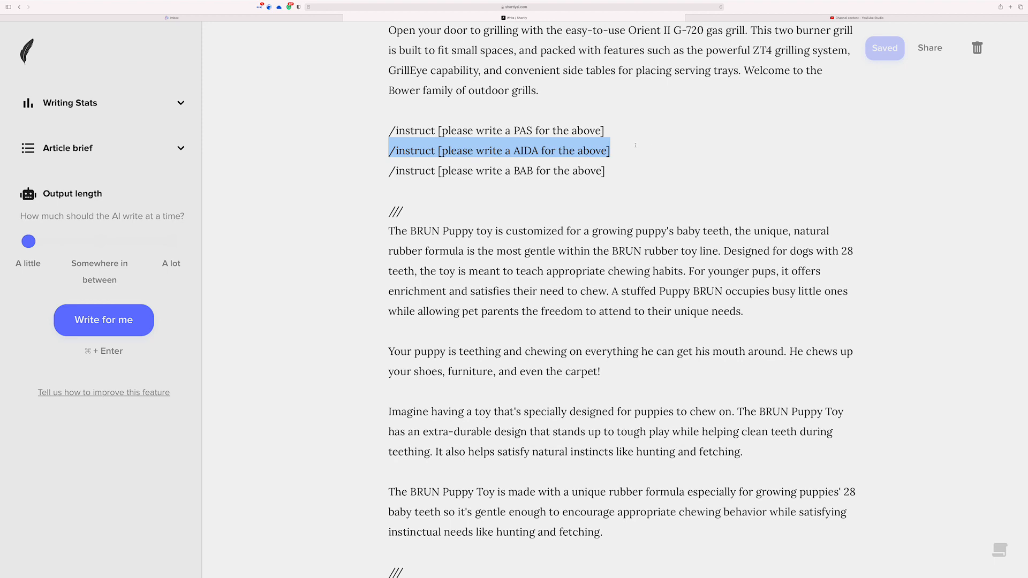
# - Delete all three instruction lines (PAS, AIDA and BAB) under the grill description, including the leftover blank lines
pyautogui.scroll(5, 648, 143)
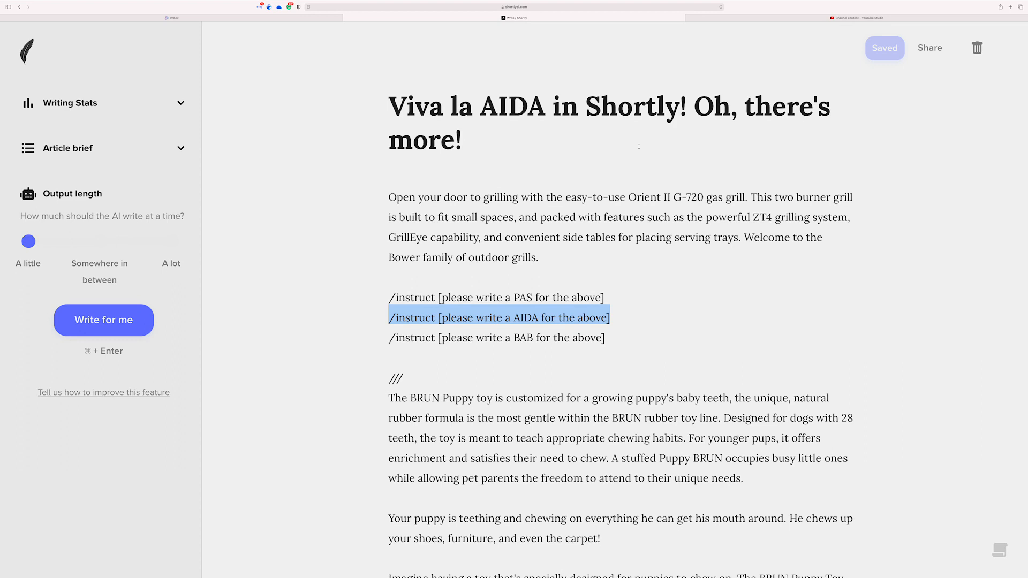
pyautogui.moveTo(619, 336); pyautogui.dragTo(318, 298)
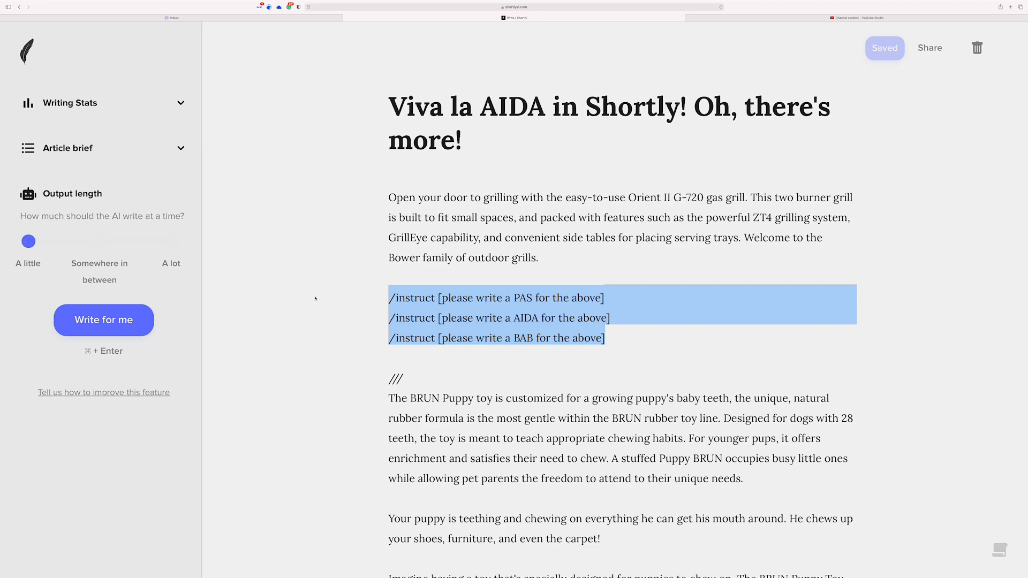
pyautogui.press('BackSpace')
pyautogui.press('BackSpace')
pyautogui.press('BackSpace')
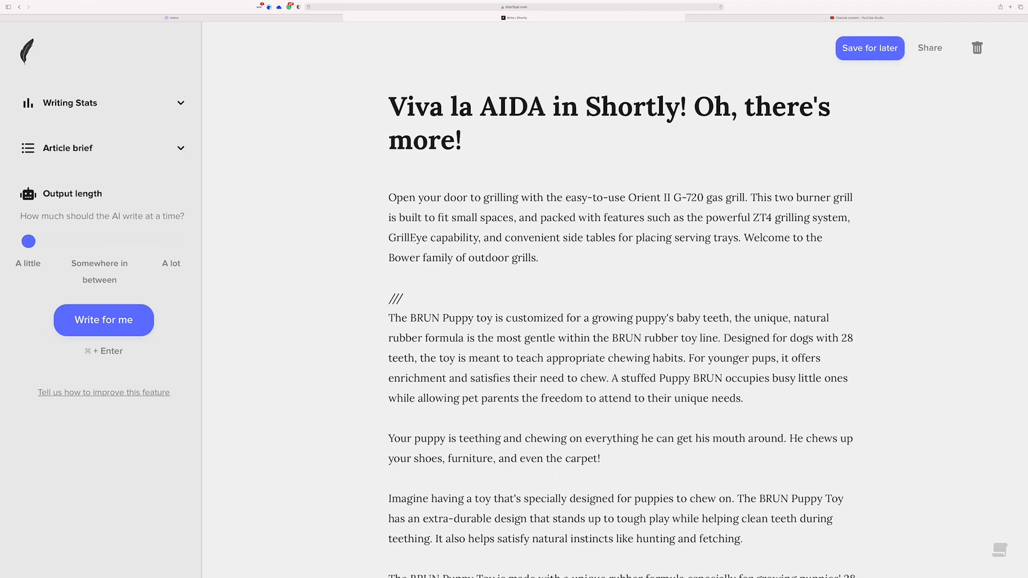
# - Add blank lines beneath the grill description and begin an /instruct command on its own line above the /// separator
pyautogui.press('Return')
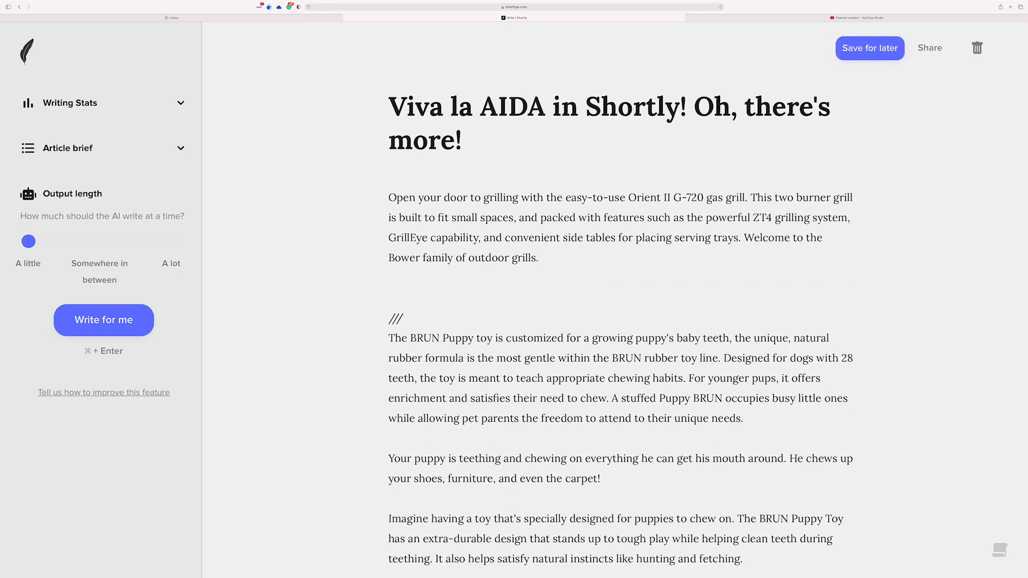
pyautogui.press('Return')
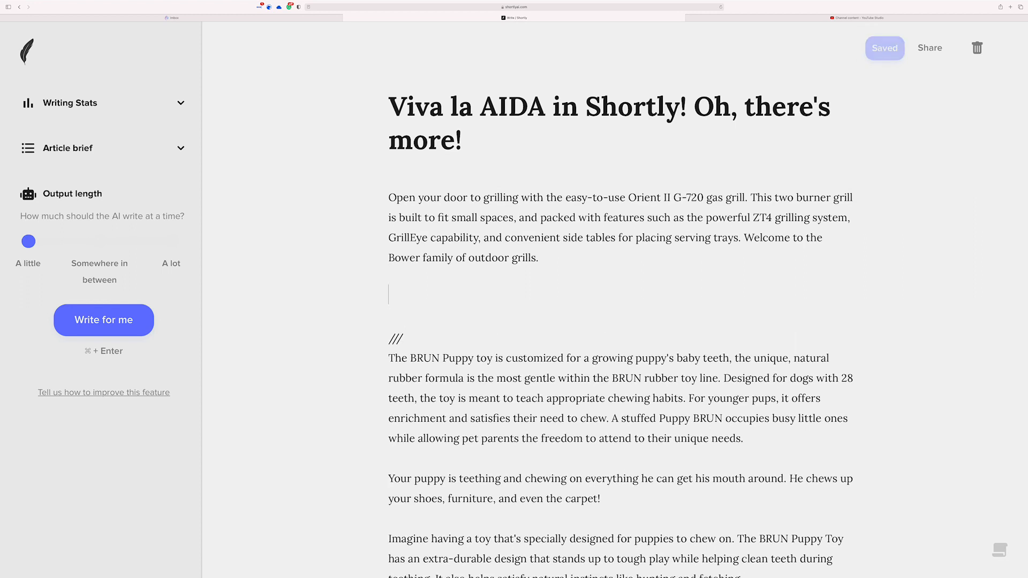
pyautogui.press('Return')
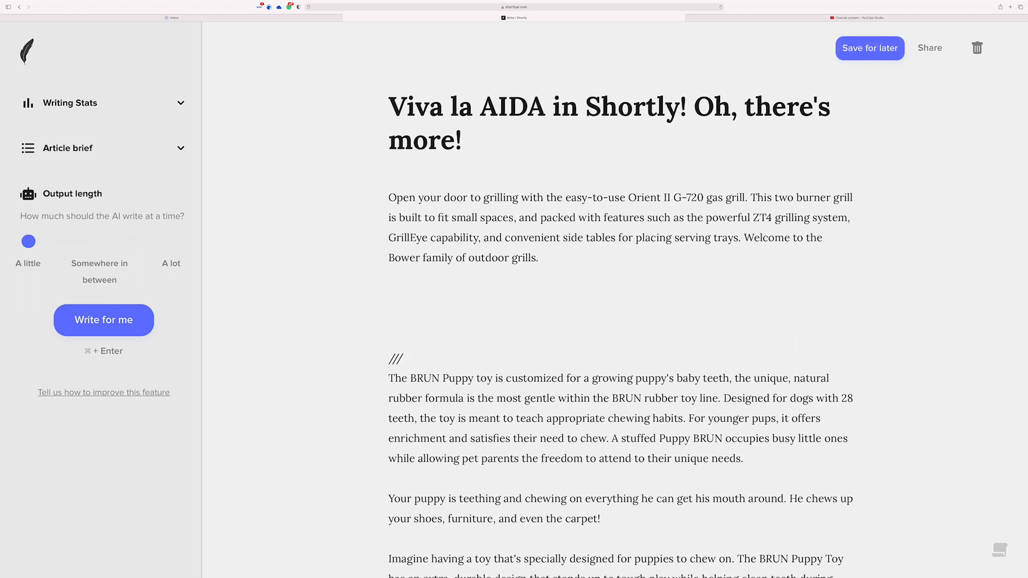
pyautogui.write('/instruct')
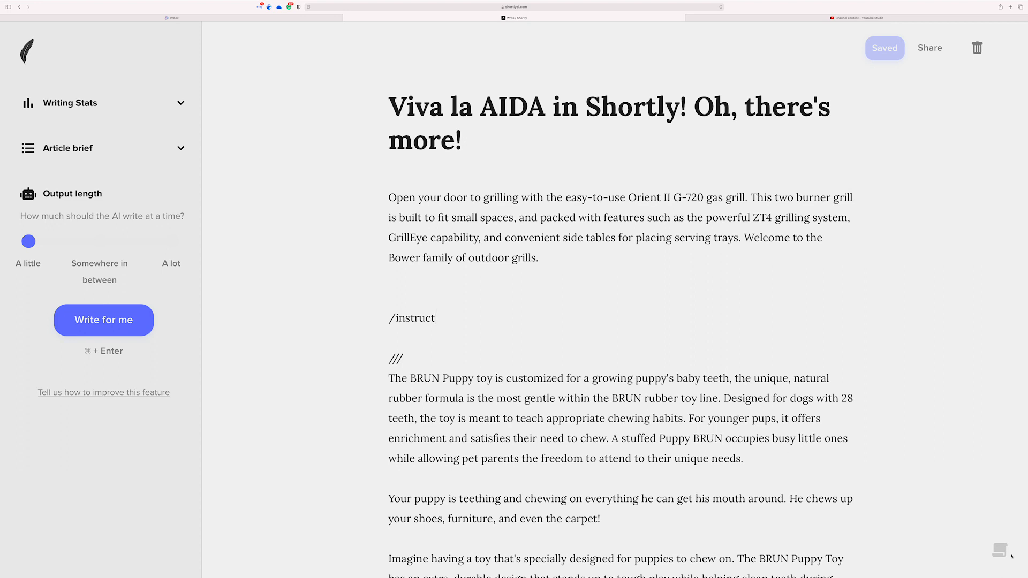
# - Look up the available commands in the command cheatsheet and close it
pyautogui.click(1000, 551)
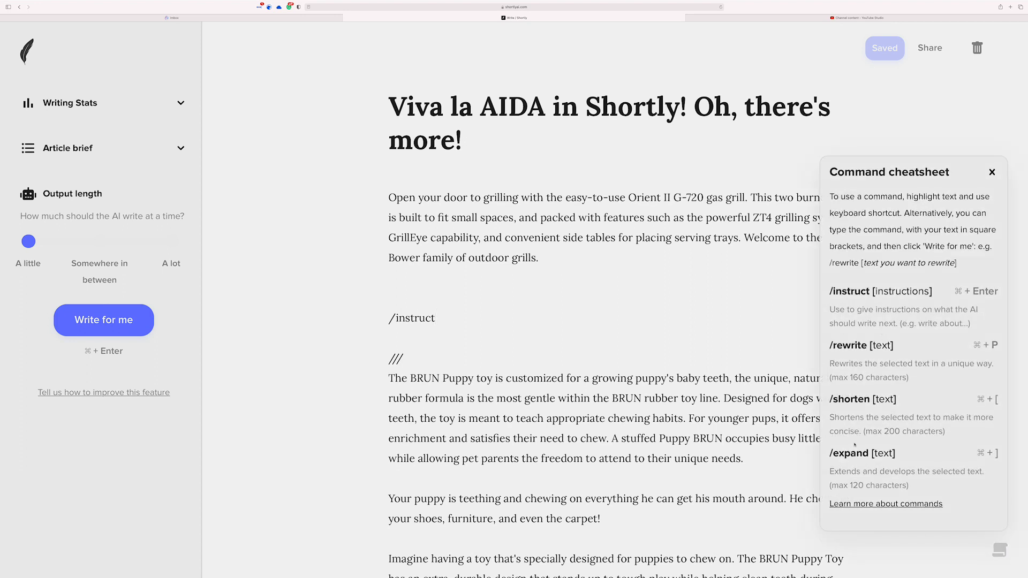
pyautogui.click(581, 275)
pyautogui.click(992, 171)
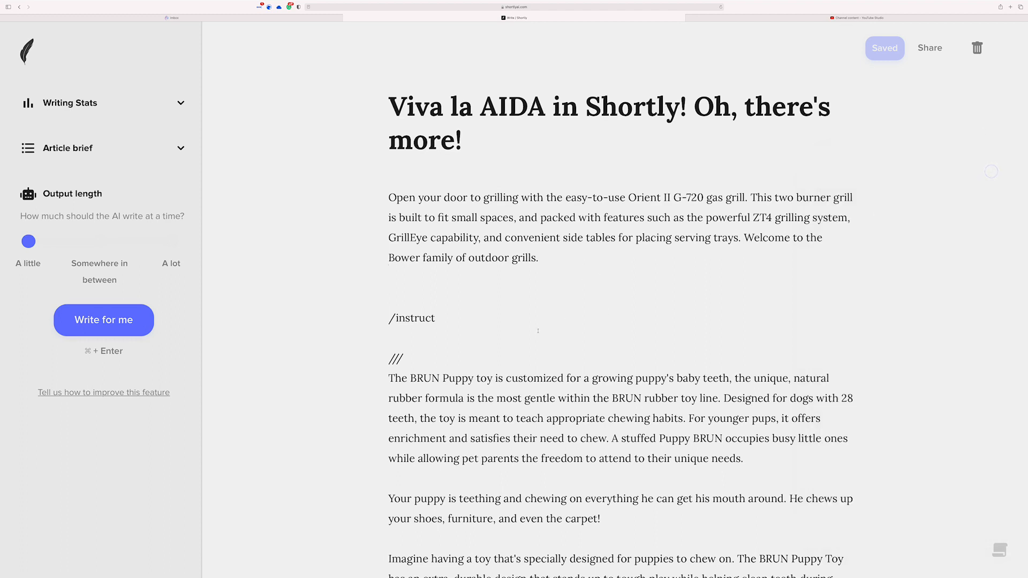
# - Complete the command as "/instruct [please write a PAS for the above]" and generate the grill copy
pyautogui.click(514, 317)
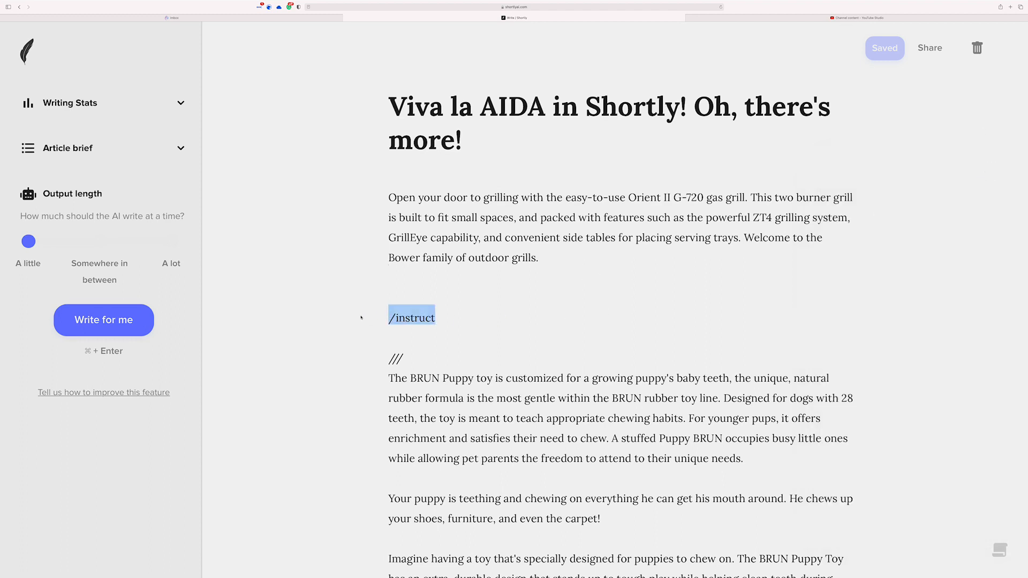
pyautogui.write('[please write a PAS for the above]')
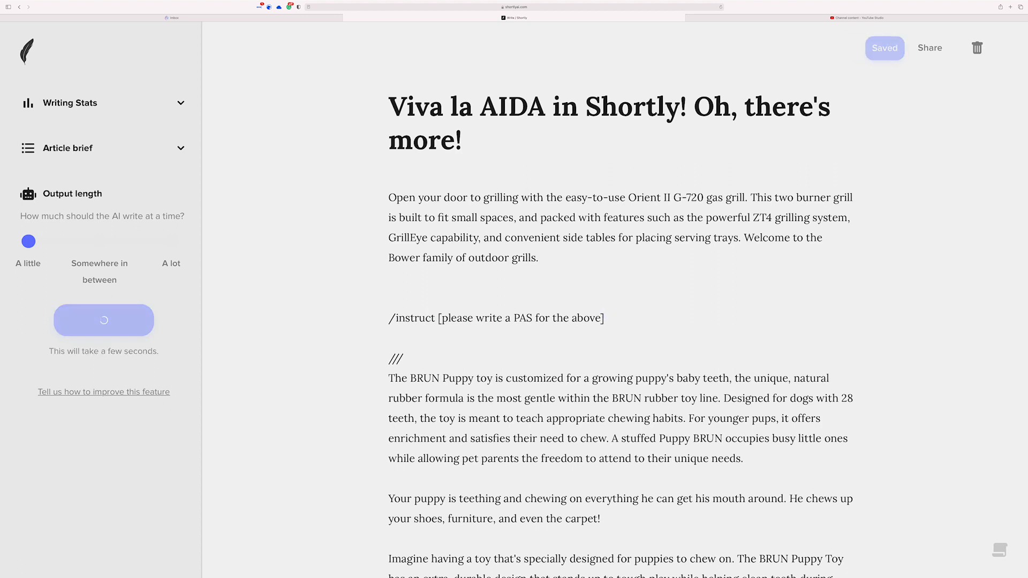
pyautogui.press('super+Return')
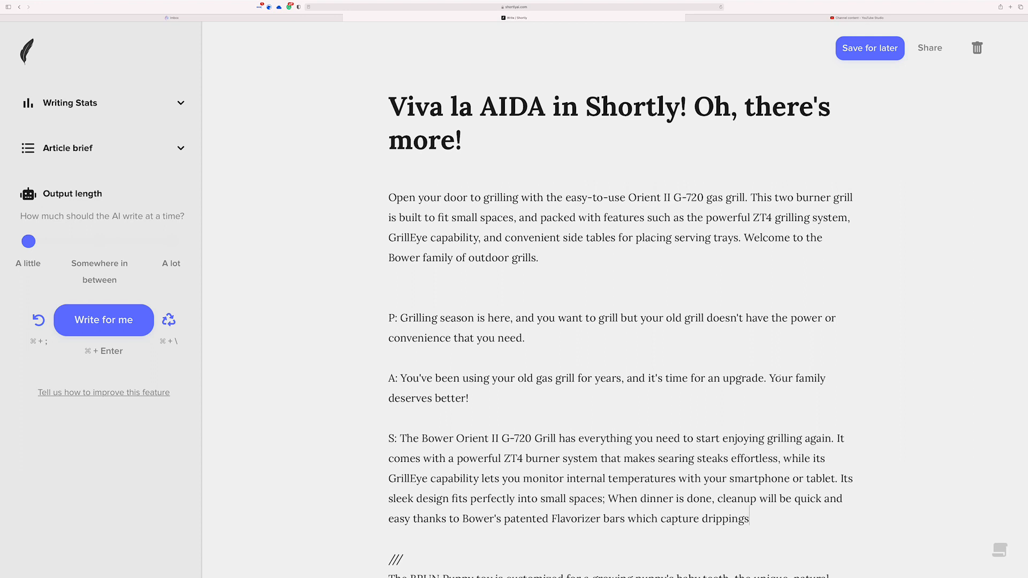
# - Insert "/expand [" before the sentence "Your family deserves better!" in the A paragraph of the grill copy
pyautogui.moveTo(769, 376); pyautogui.dragTo(768, 391)
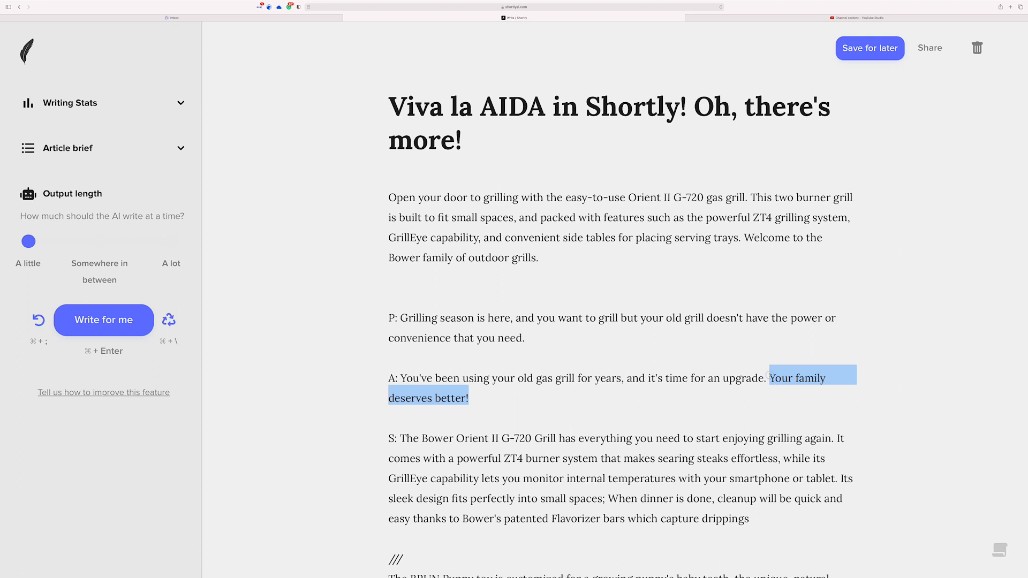
pyautogui.click(769, 376)
pyautogui.write('/expand')
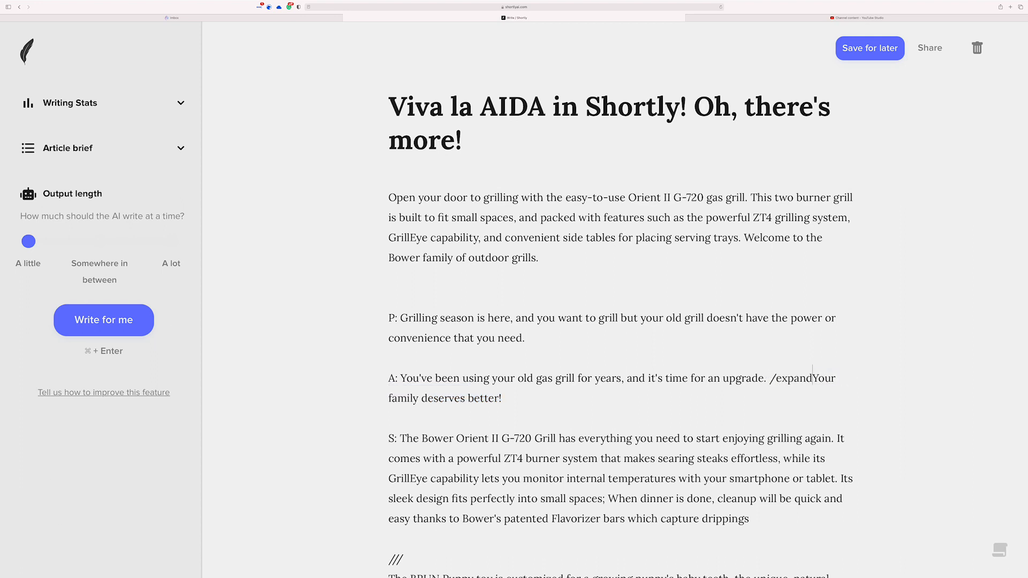
pyautogui.write(' [')
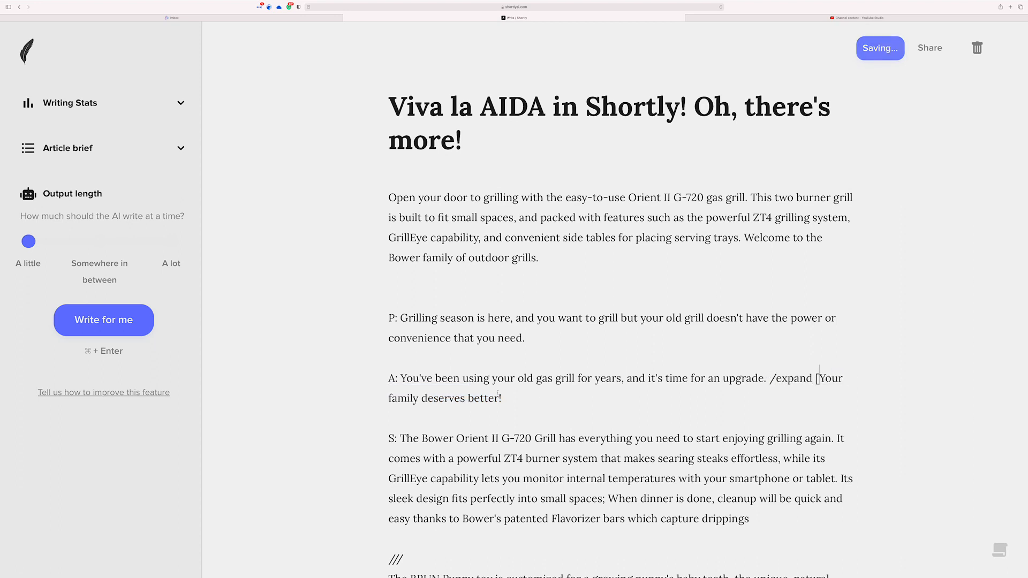
# - Reword the last sentence of the A paragraph as "Your family deserves a better grilling experience!"
pyautogui.click(519, 397)
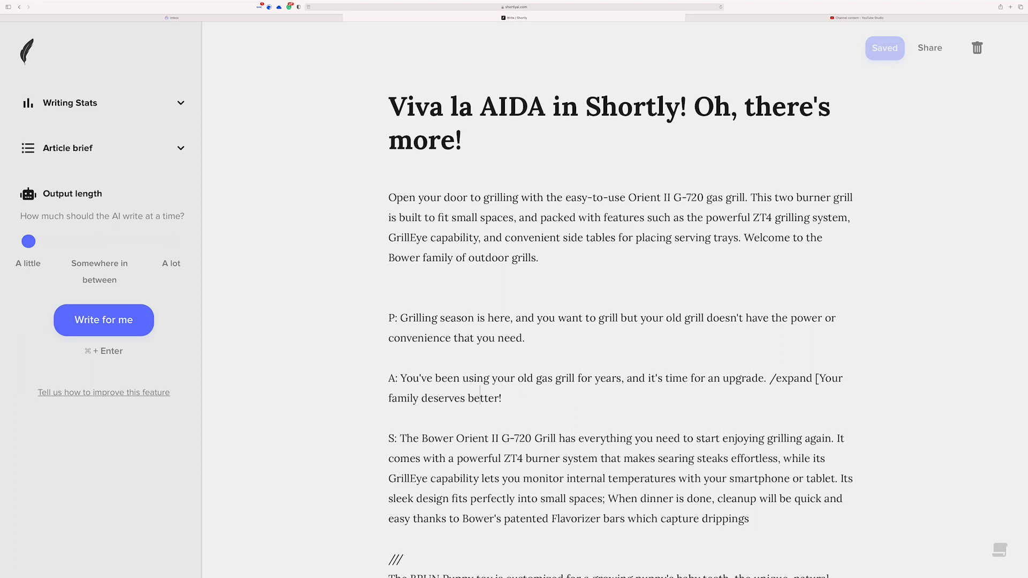
pyautogui.click(474, 397)
pyautogui.write('a')
pyautogui.press('Right')
pyautogui.press('Right')
pyautogui.press('Right')
pyautogui.press('Right')
pyautogui.press('Right')
pyautogui.press('Right')
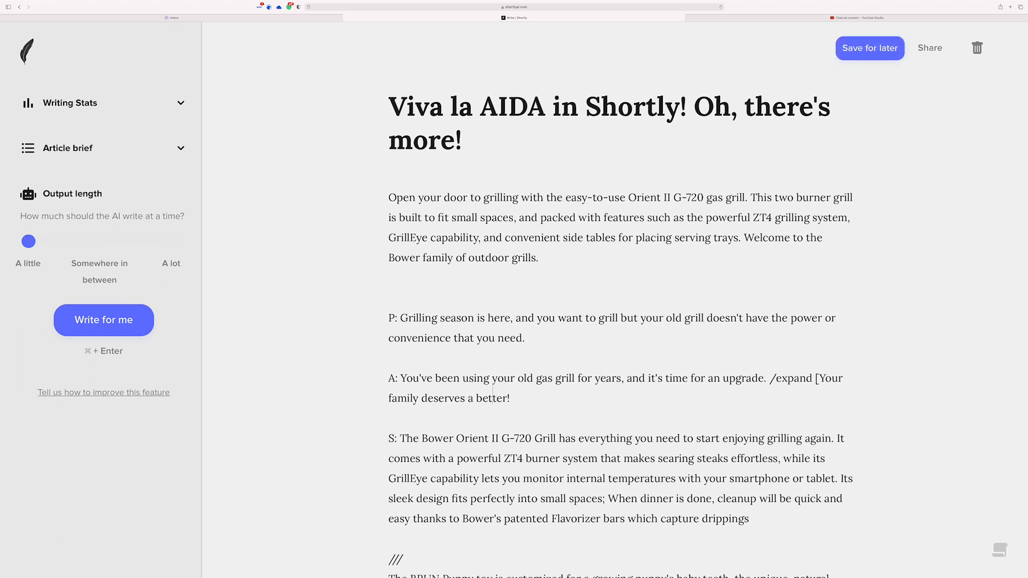
pyautogui.write('grilling exper')
pyautogui.write('ience')
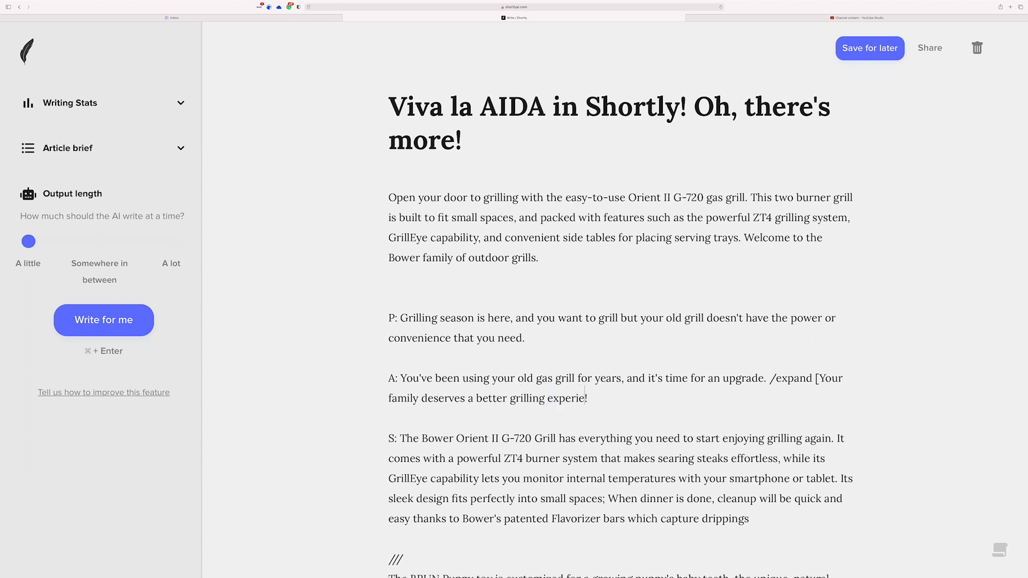
# - Close the bracket after "experience", run the /expand command on the sentence and revert the generated text
pyautogui.write(']')
pyautogui.press('super+Return')
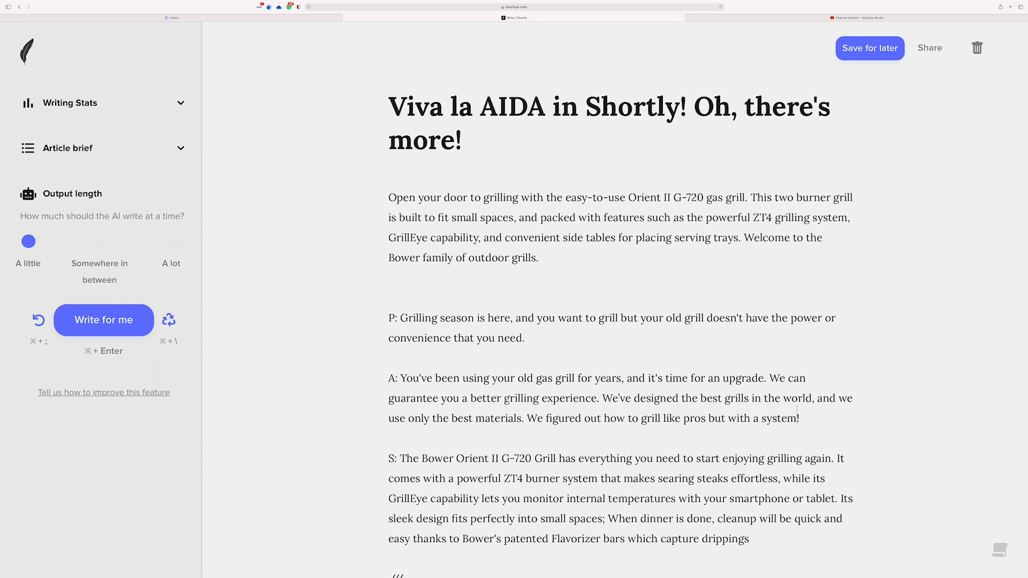
pyautogui.press('super+semicolon')
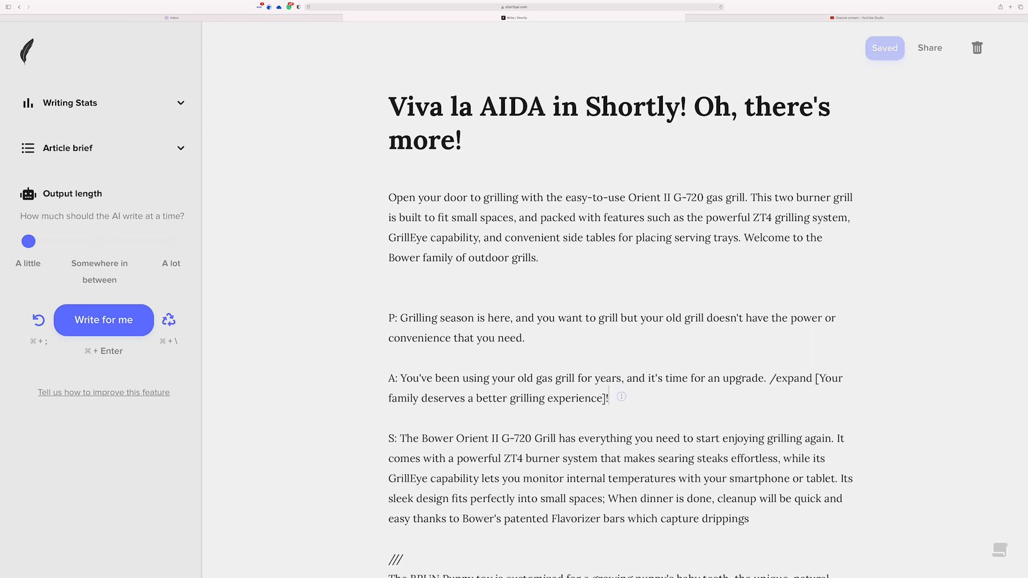
# - Remove the /expand command and its square brackets from around the family sentence in the A paragraph
pyautogui.press('Left')
pyautogui.press('BackSpace')
pyautogui.moveTo(819, 378); pyautogui.dragTo(688, 389)
pyautogui.press('BackSpace')
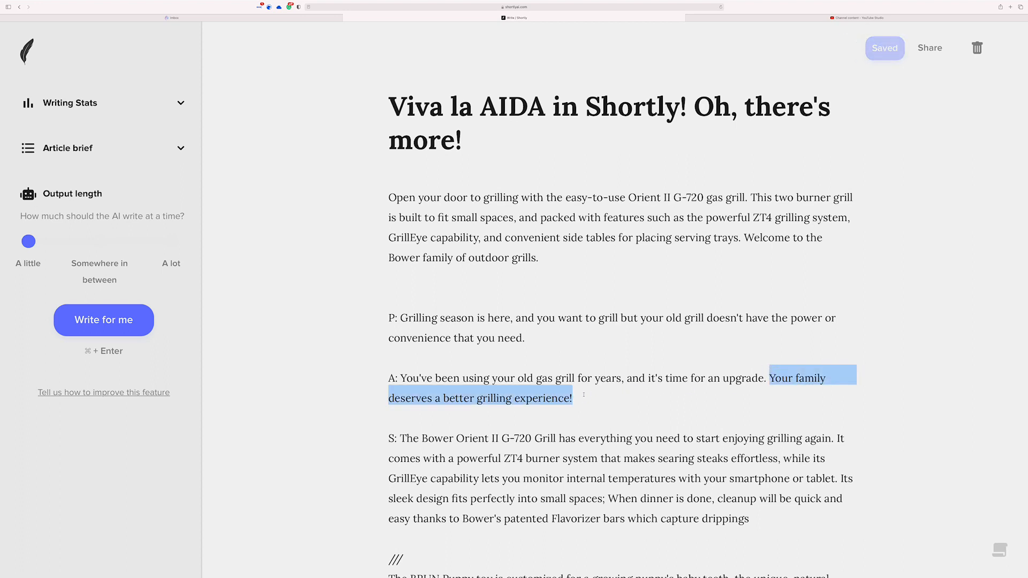
# - Rewrite the sentence "Your family deserves a better grilling experience!" with AI, regenerate it twice and revert the generated text
pyautogui.press('super+Return')
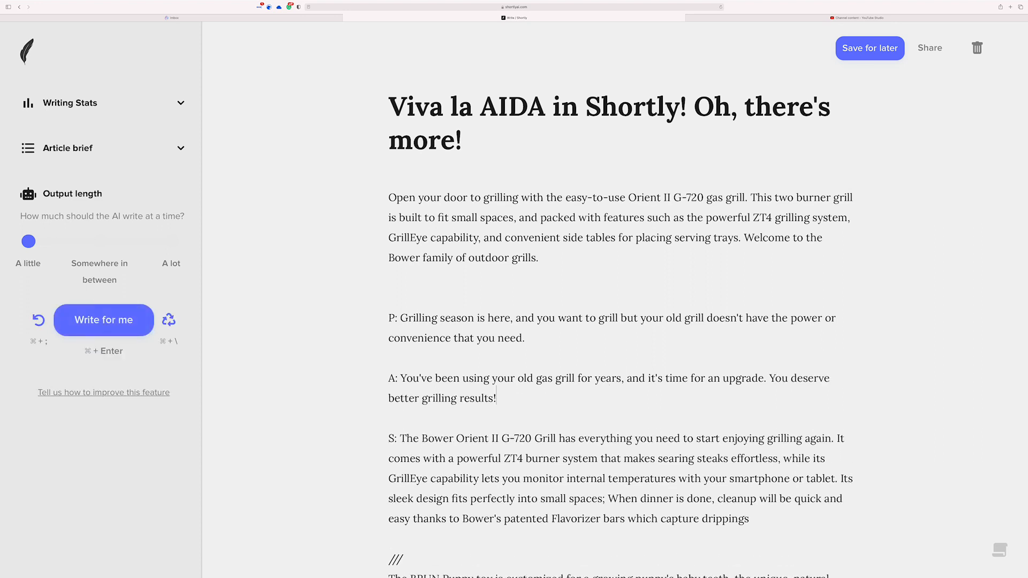
pyautogui.press('super+backslash')
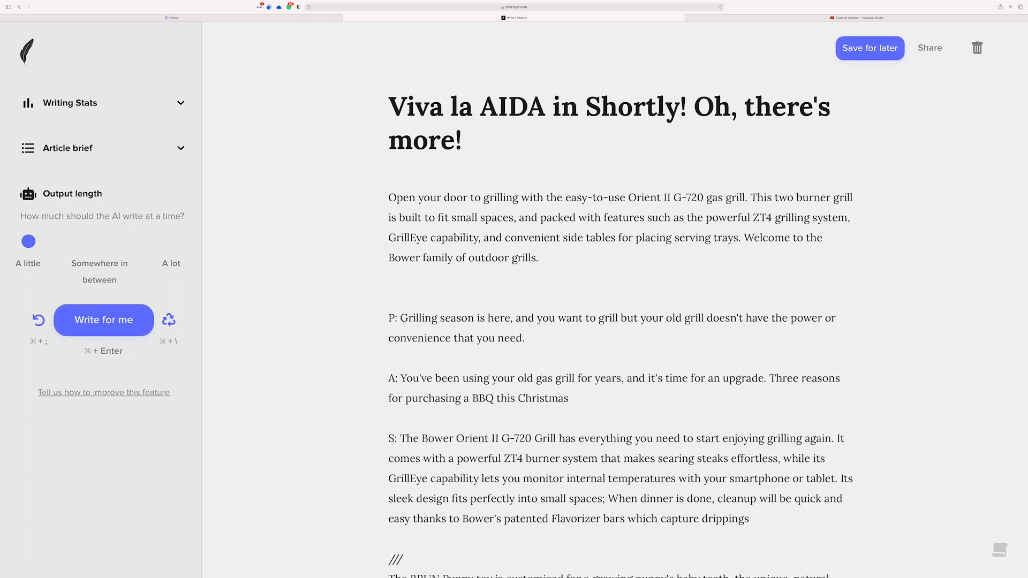
pyautogui.press('super+backslash')
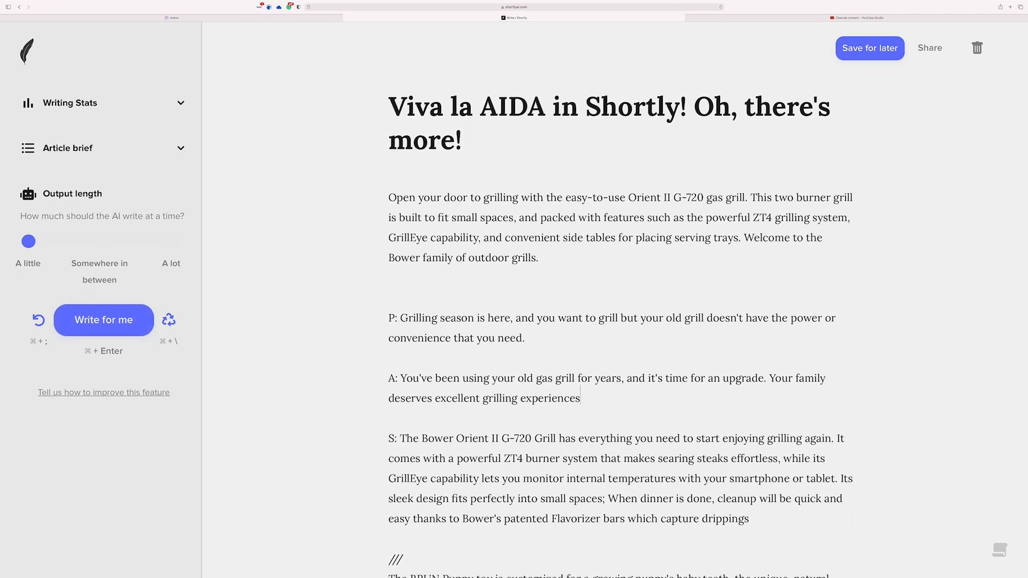
pyautogui.press('super+semicolon')
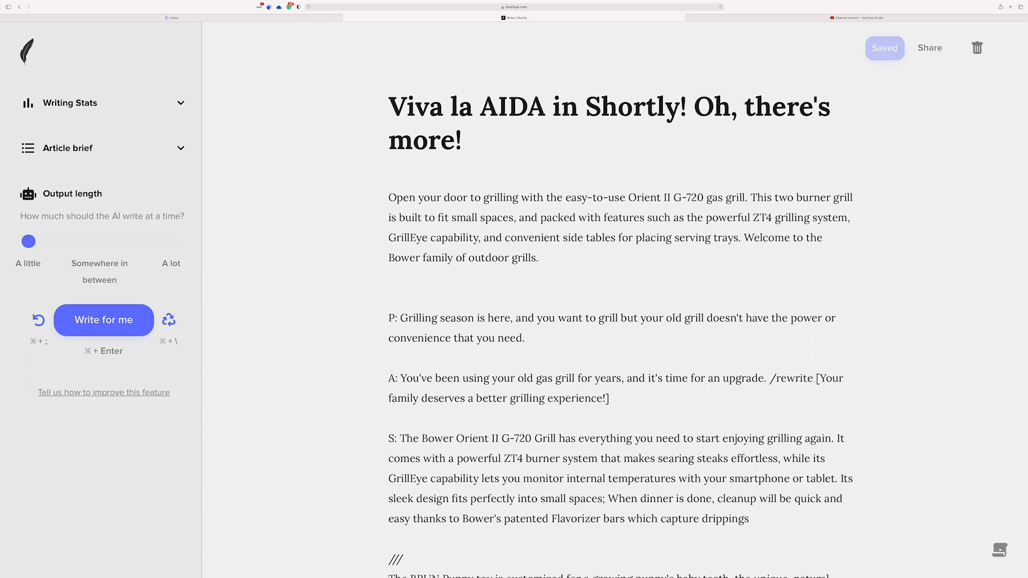
# - Check the /rewrite entry in the command cheatsheet, close it and highlight the bracketed sentence in the A paragraph
pyautogui.click(999, 550)
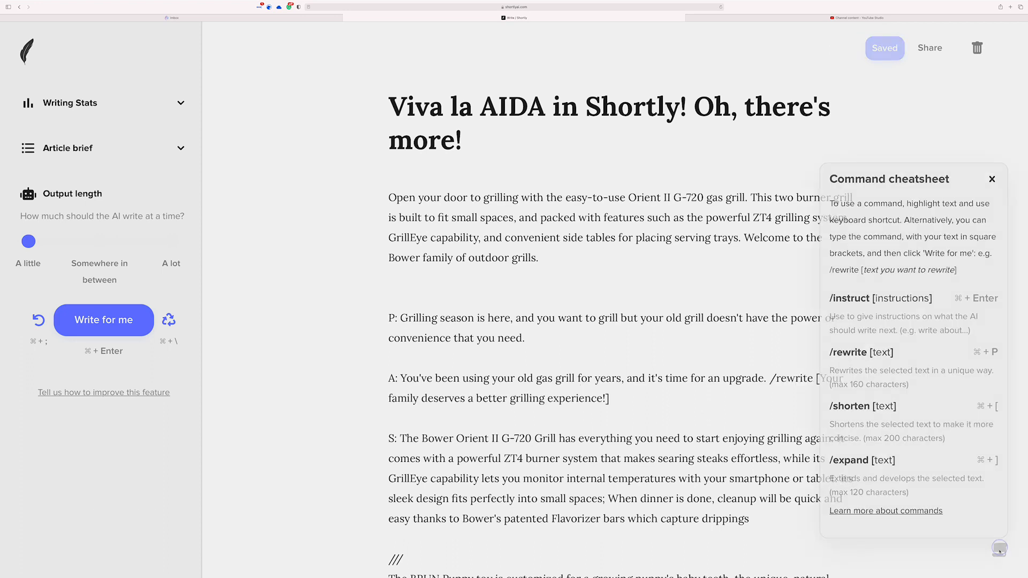
pyautogui.click(992, 172)
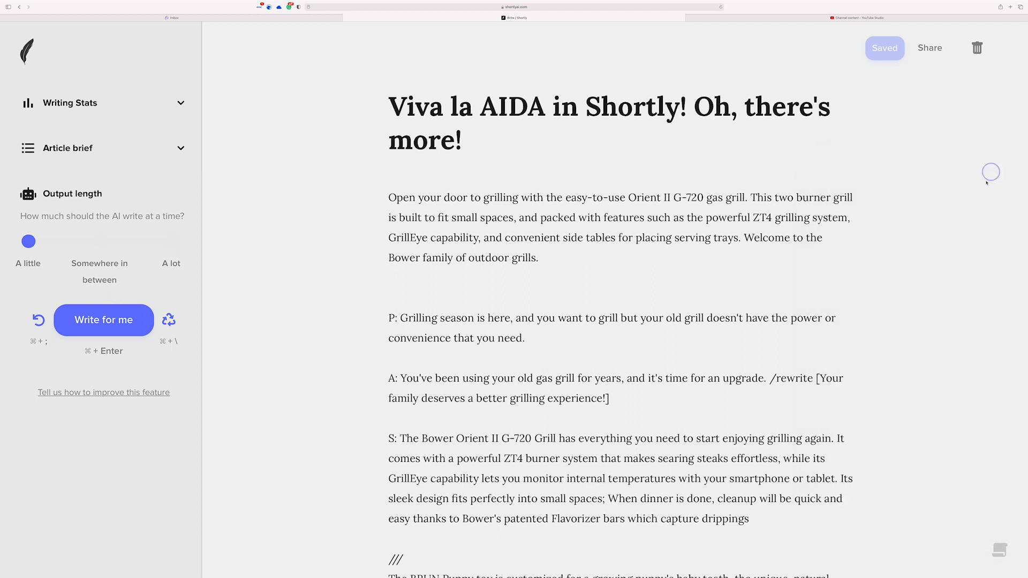
pyautogui.moveTo(819, 378); pyautogui.dragTo(605, 398)
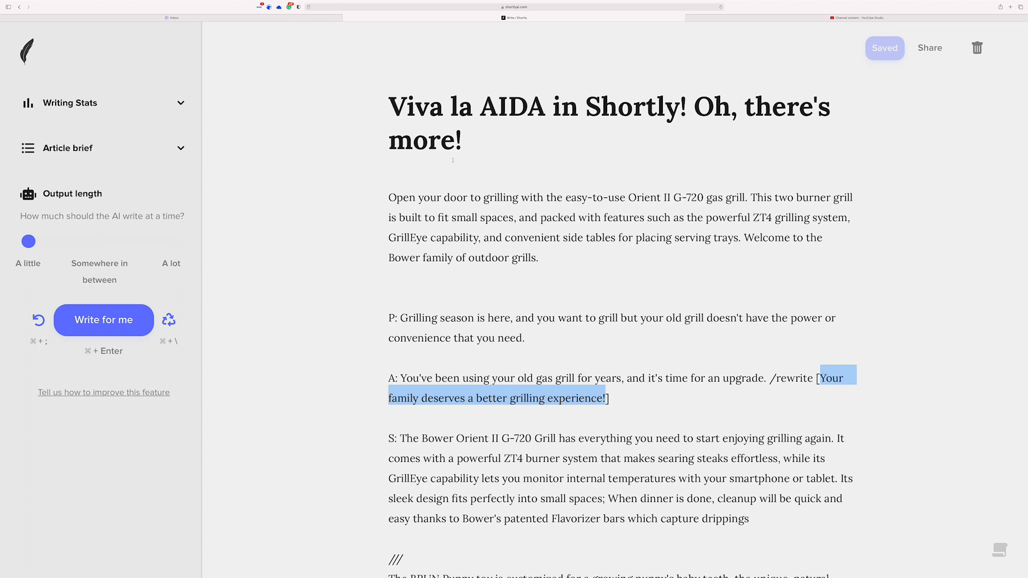
pyautogui.press('super+Return')
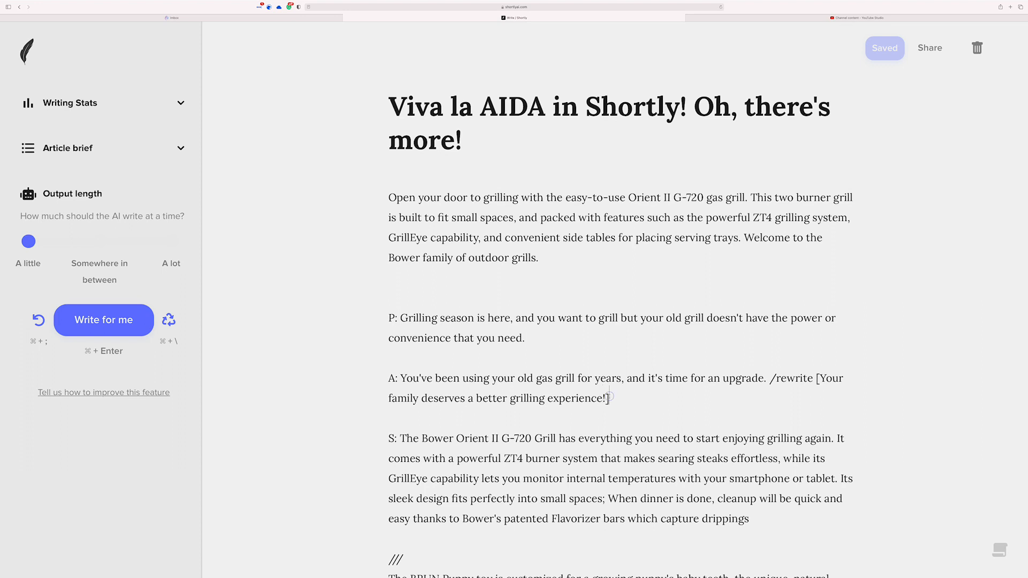
# - Remove the /rewrite command and its square brackets, leaving the plain sentence in the A paragraph
pyautogui.press('BackSpace')
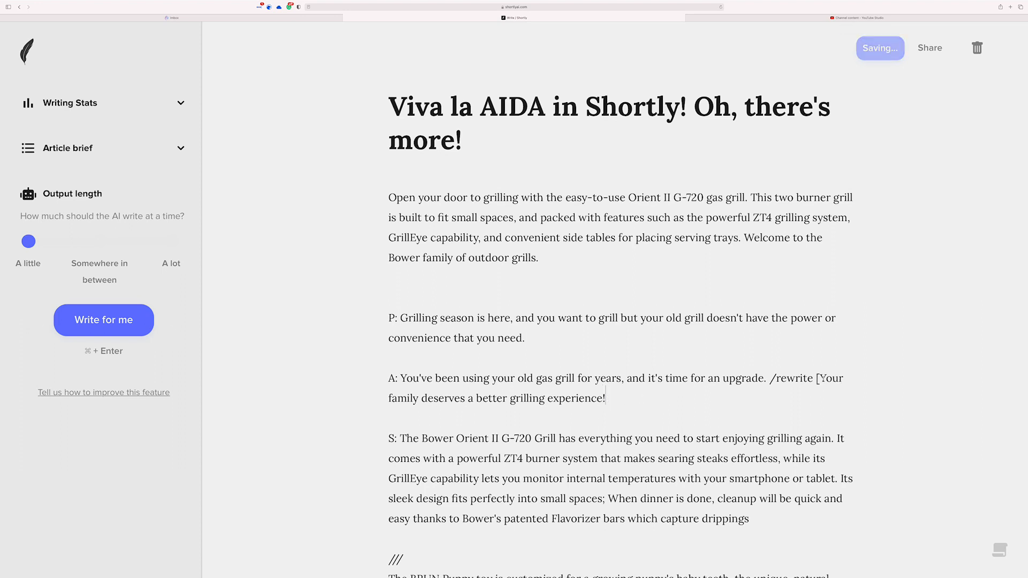
pyautogui.moveTo(821, 378); pyautogui.dragTo(770, 378)
pyautogui.press('BackSpace')
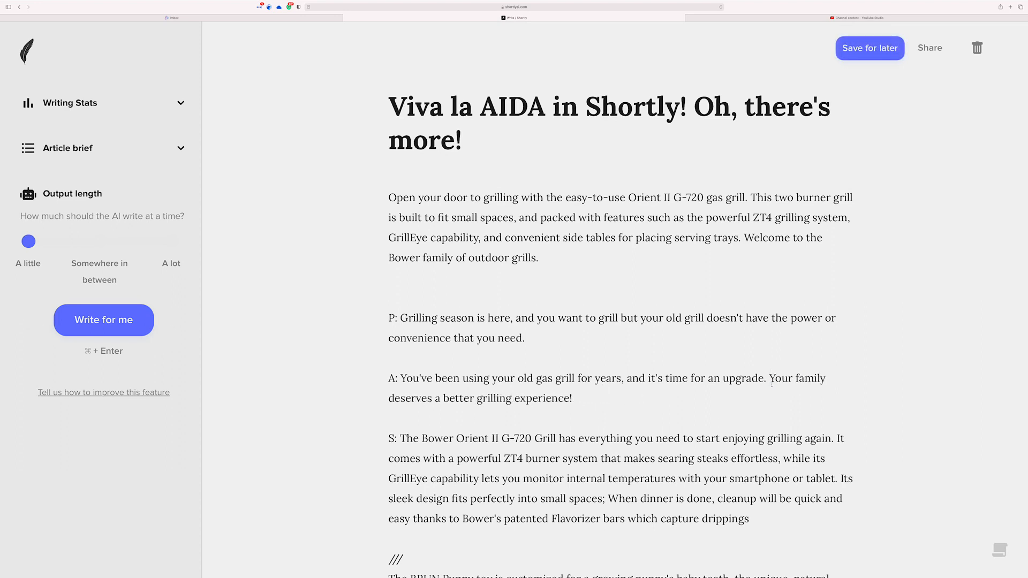